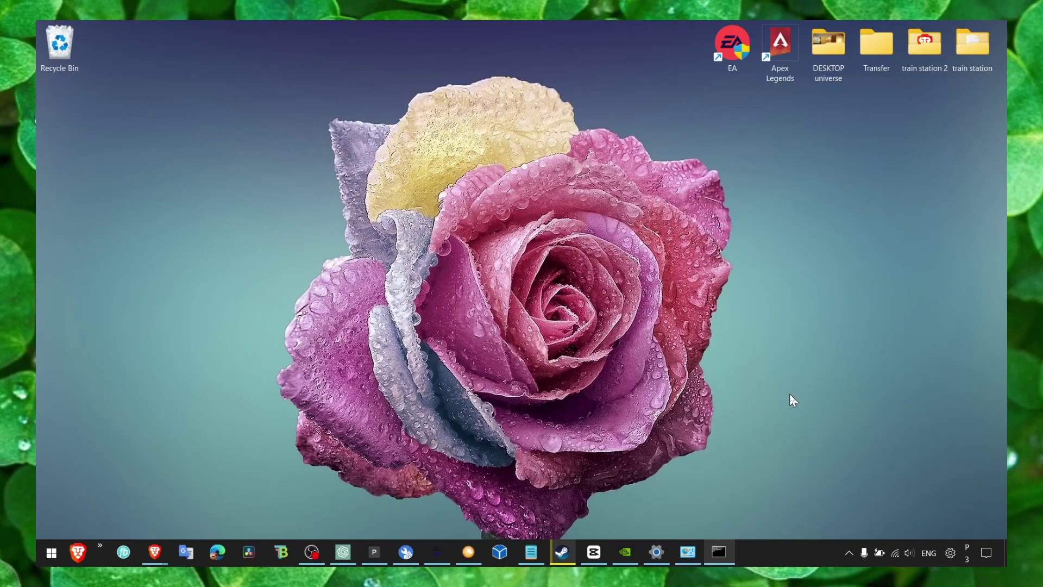
- Bring up the note with the tutorial title, then minimize it to clear the desktop
{"action": "left_click", "coordinate": [531, 548]}
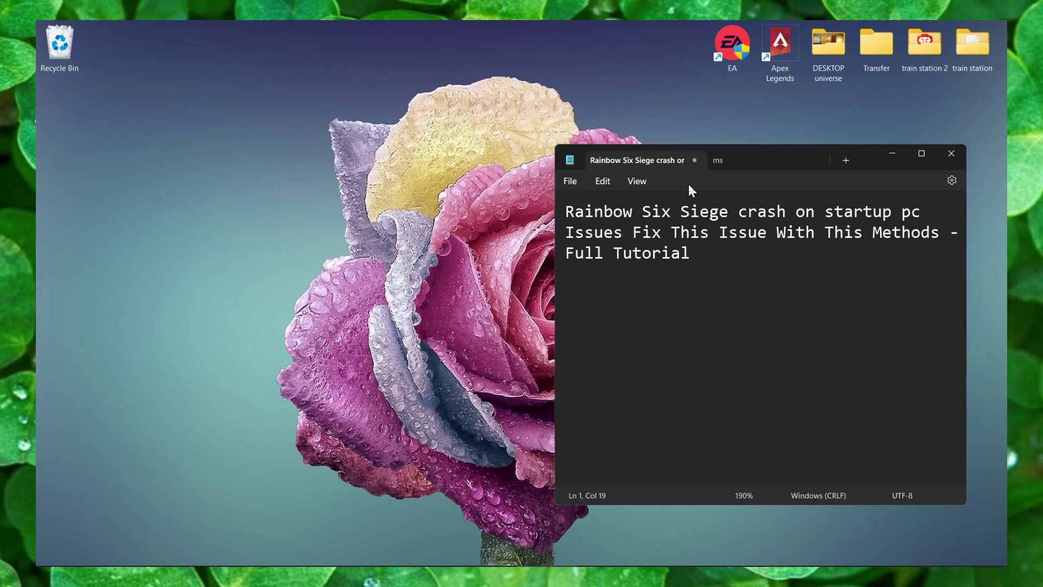
{"action": "left_click", "coordinate": [885, 152]}
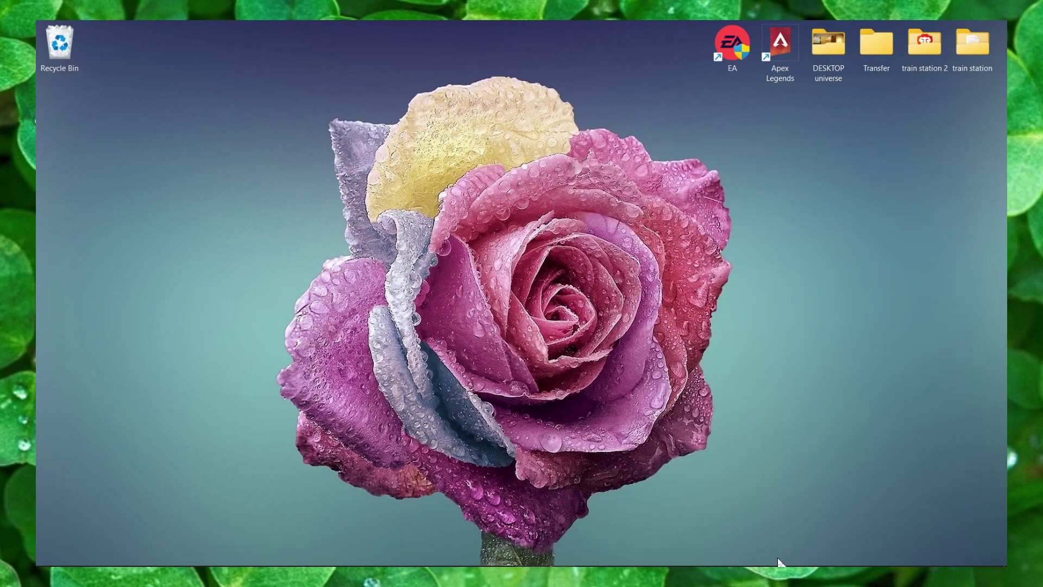
{"action": "mouse_move", "coordinate": [779, 564]}
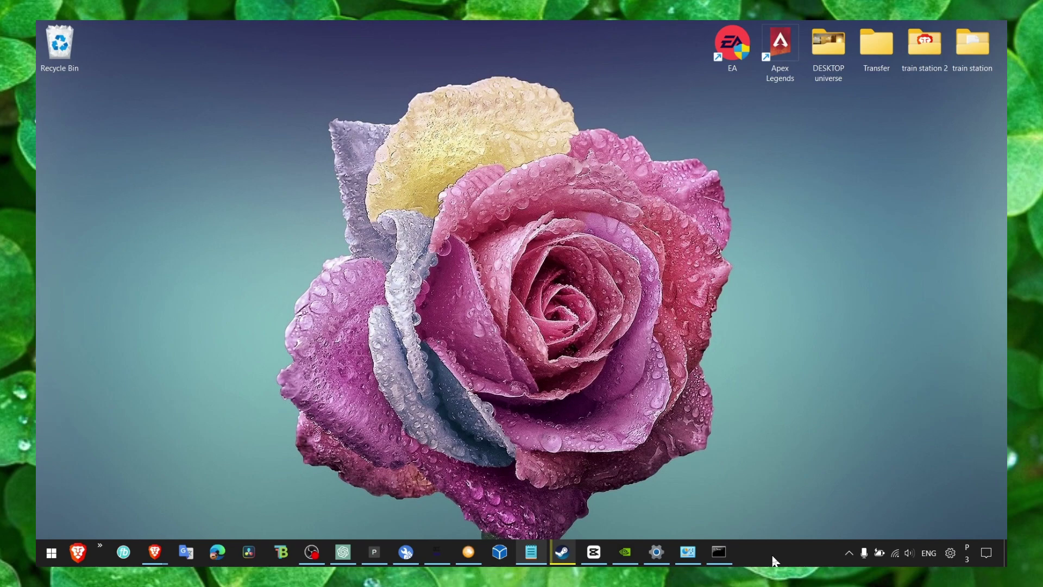
- Launch GeForce Experience from a 'geo' search, then minimize it
{"action": "key", "text": "super+s"}
{"action": "type", "text": "geo"}
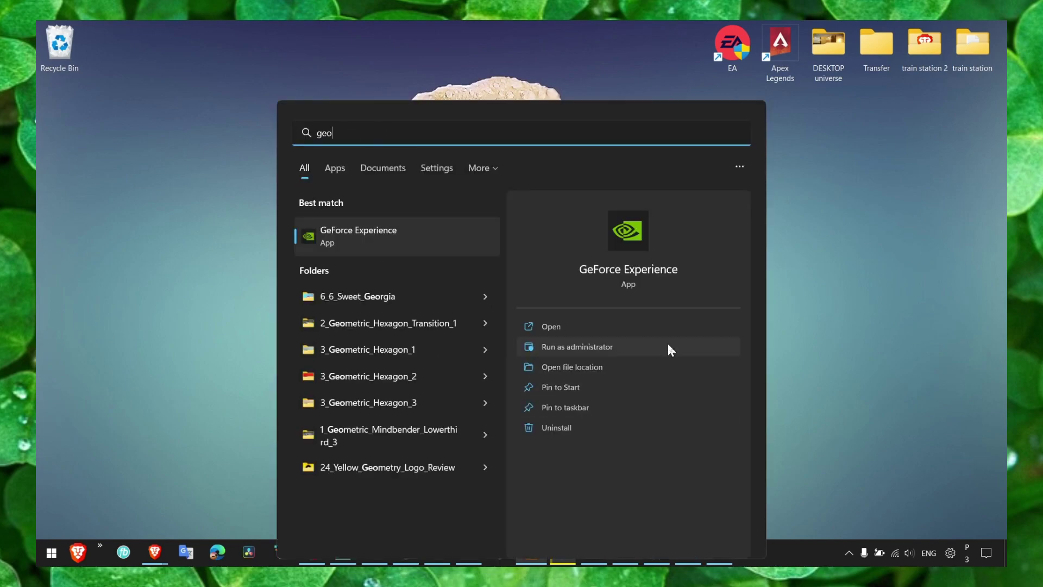
{"action": "left_click", "coordinate": [458, 240]}
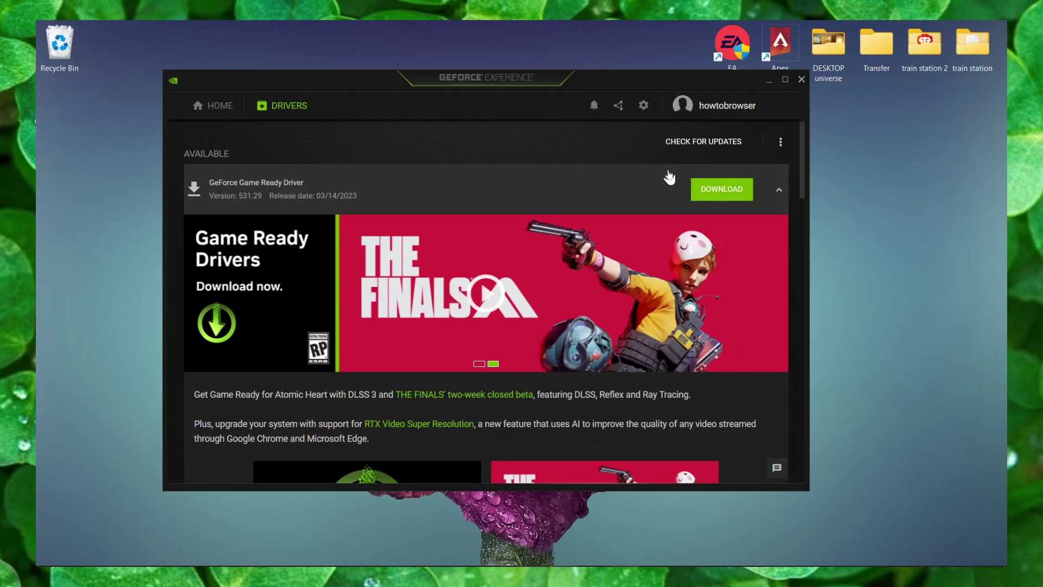
{"action": "left_click", "coordinate": [768, 79]}
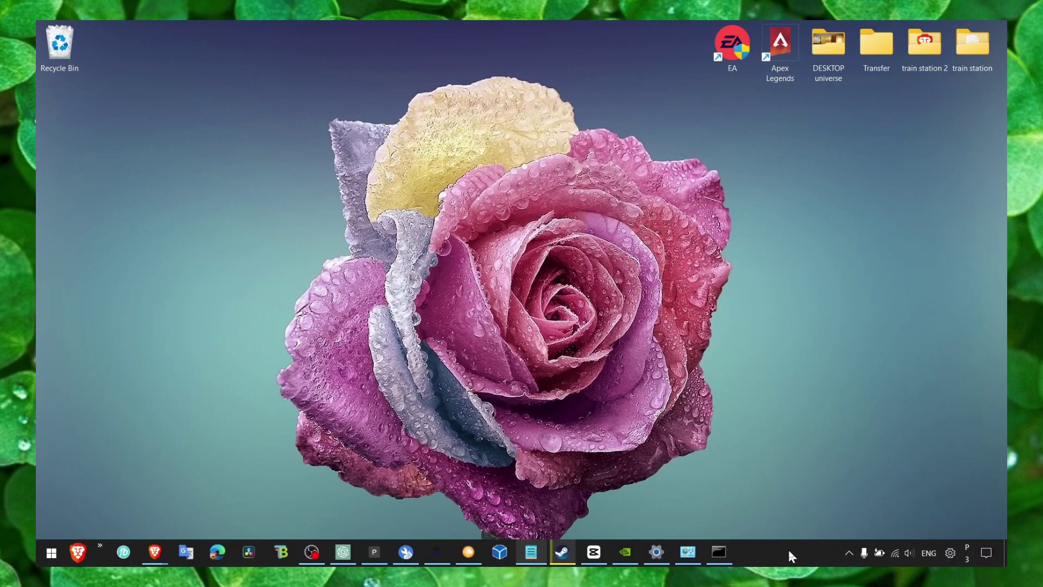
- Bring Brave back and review the AMD Drivers and Support page's Auto-Detect and Install section
{"action": "key", "text": "alt+Tab"}
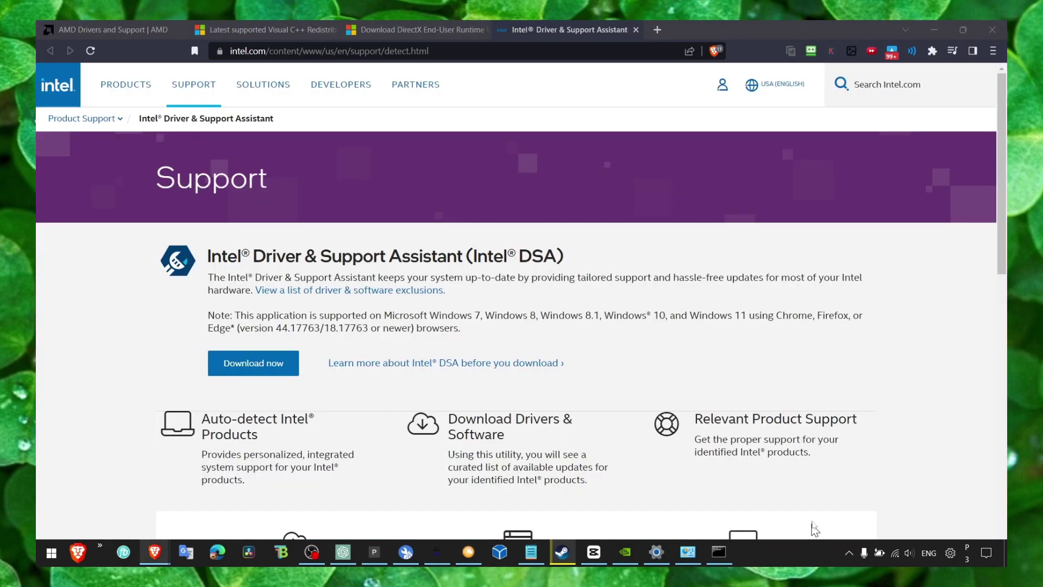
{"action": "left_click", "coordinate": [107, 23]}
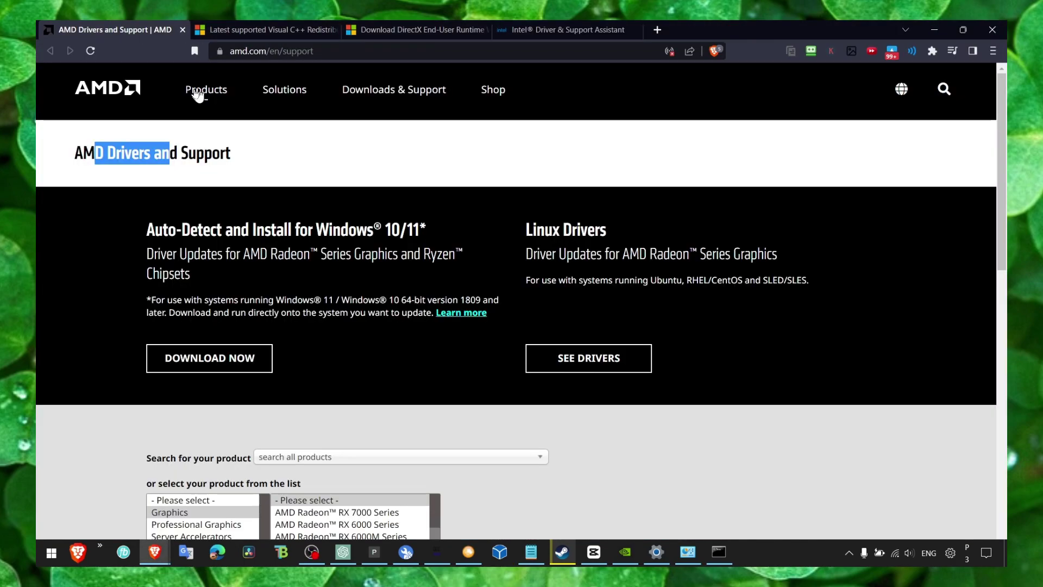
{"action": "left_click_drag", "start_coordinate": [155, 239], "coordinate": [254, 231]}
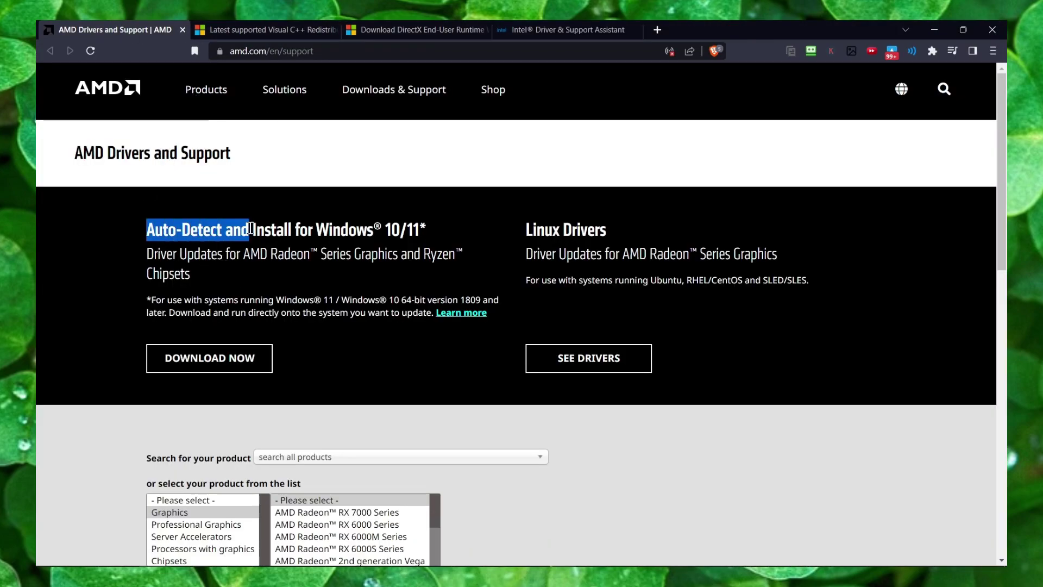
{"action": "left_click", "coordinate": [255, 230]}
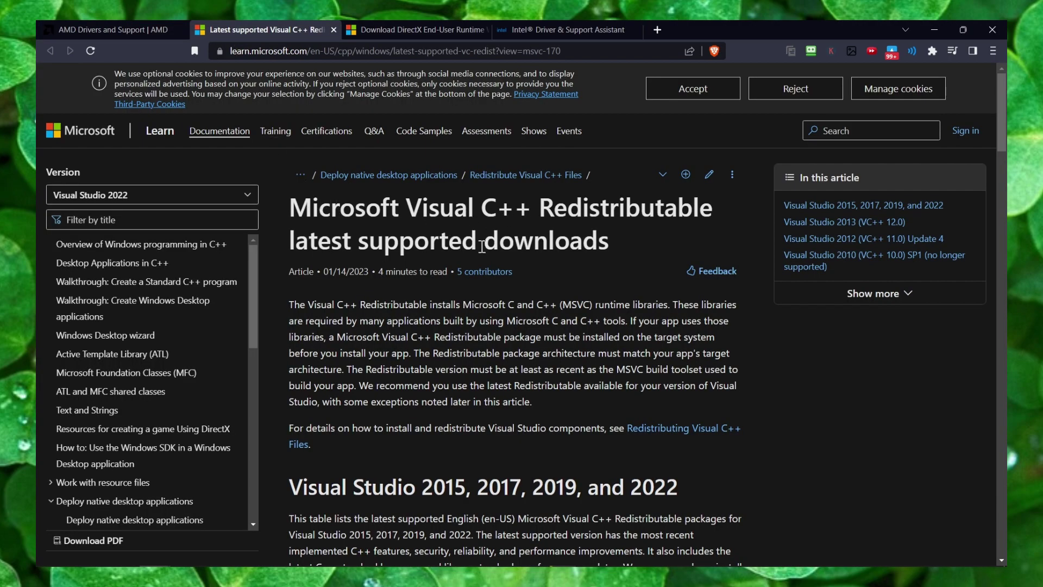
{"action": "scroll", "coordinate": [434, 292], "scroll_direction": "down", "scroll_amount": 5}
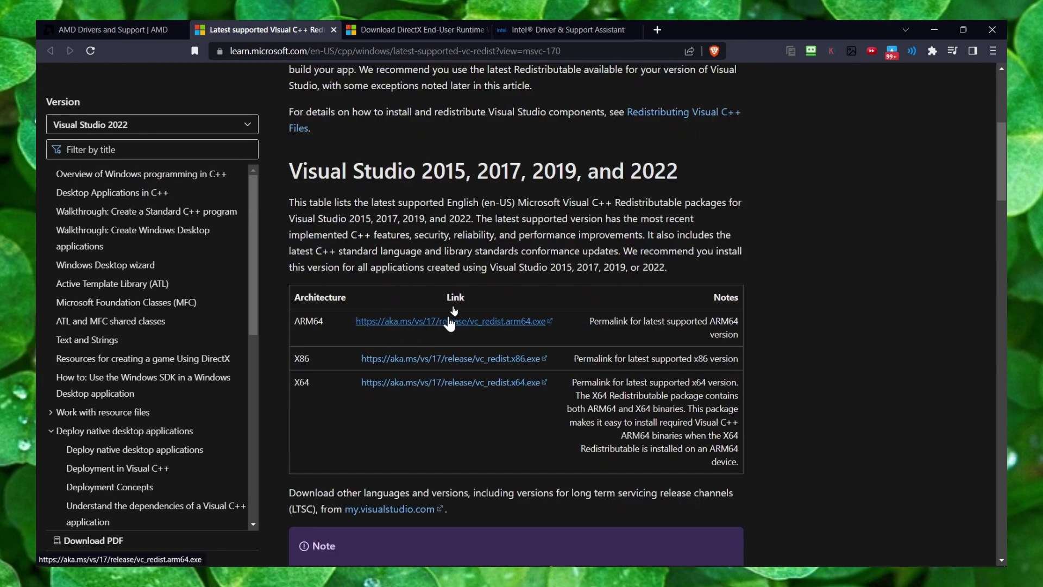
- Look over the DirectX runtime, Visual C++ Redistributable and Intel DSA pages, then minimize Brave
{"action": "left_click", "coordinate": [441, 30]}
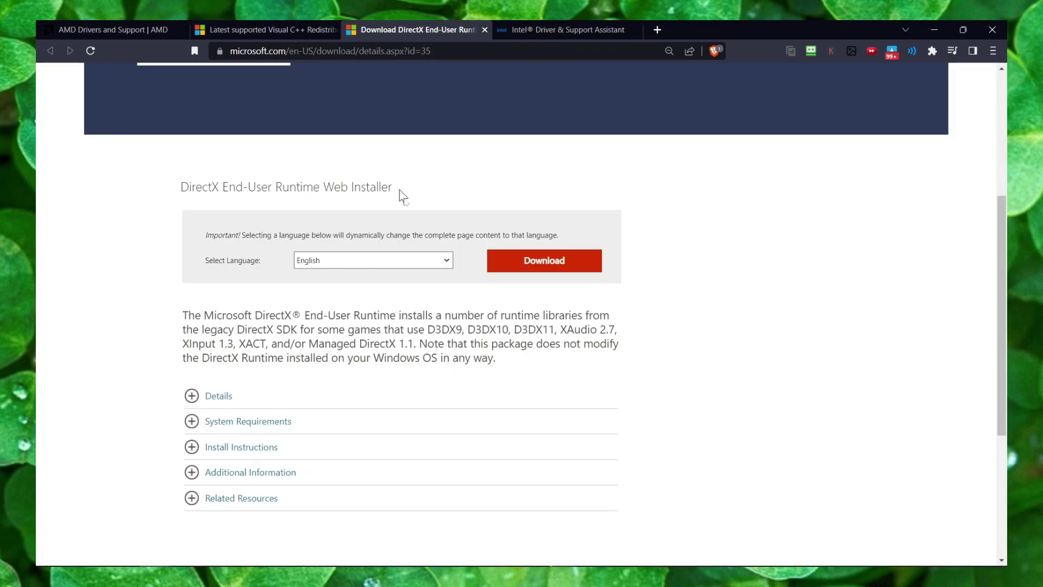
{"action": "scroll", "coordinate": [414, 247], "scroll_direction": "down", "scroll_amount": 3}
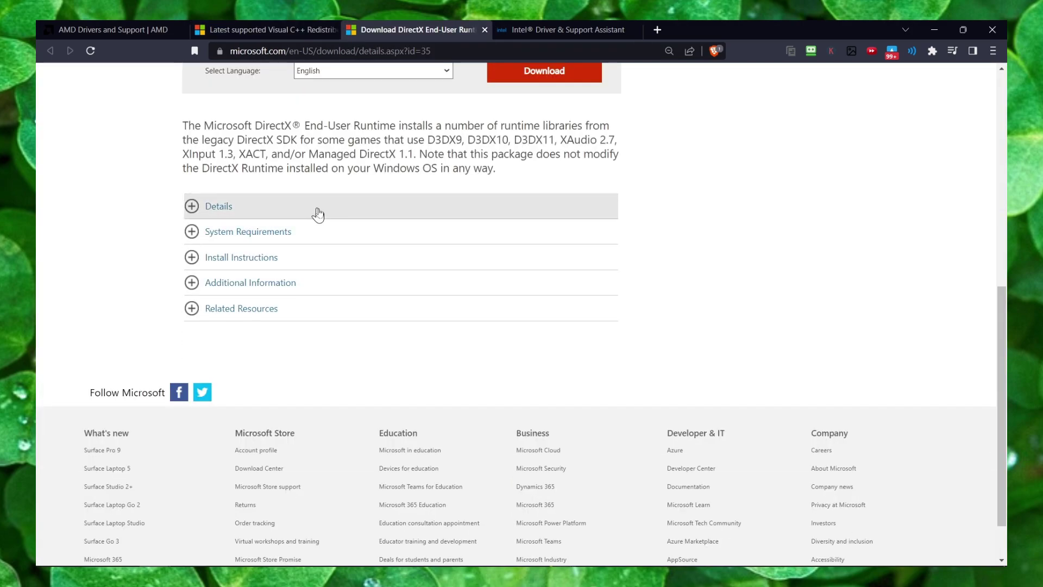
{"action": "scroll", "coordinate": [315, 214], "scroll_direction": "up", "scroll_amount": 3}
{"action": "left_click", "coordinate": [266, 30]}
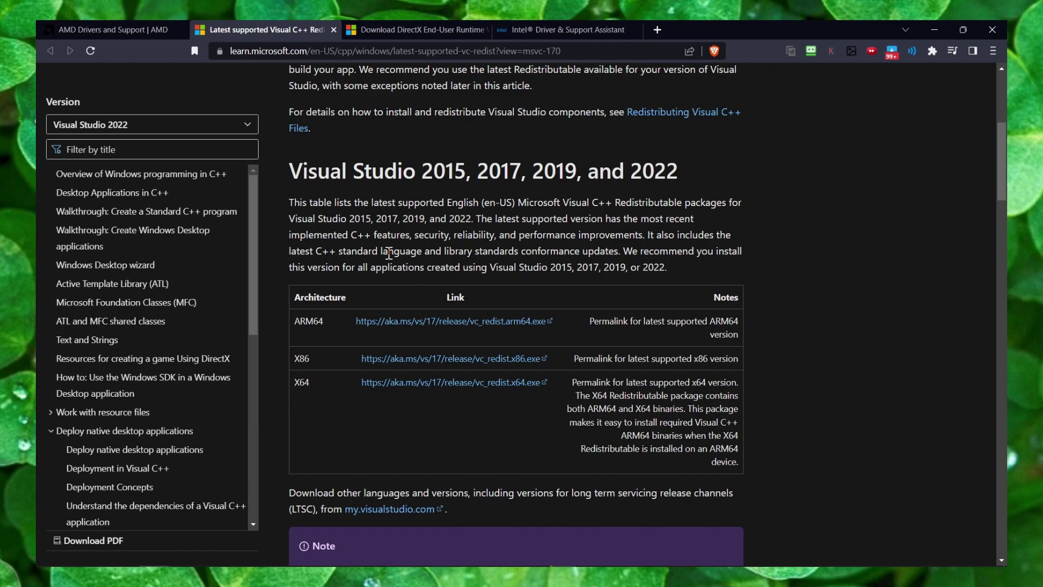
{"action": "left_click", "coordinate": [532, 29]}
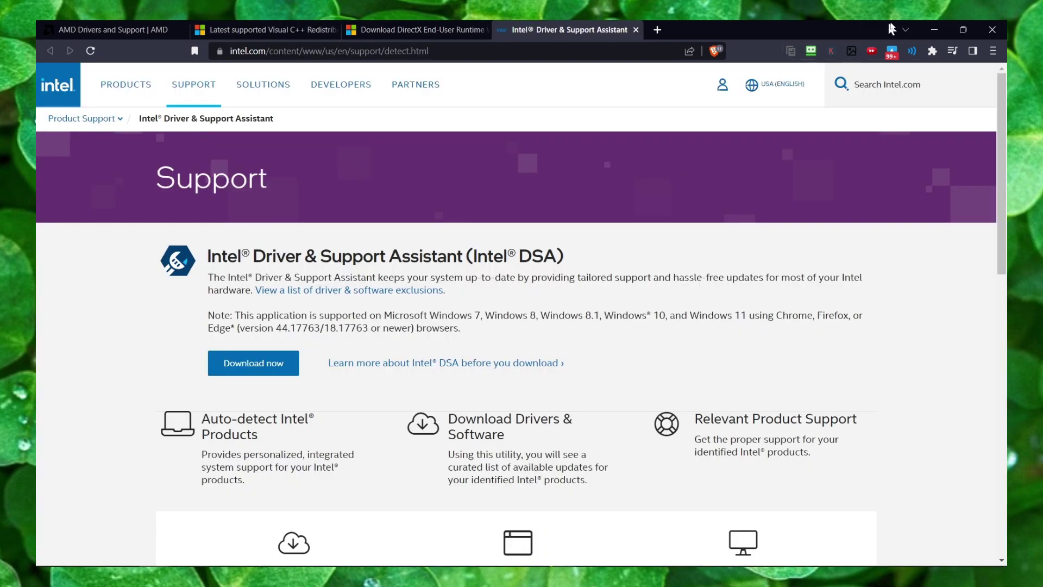
{"action": "left_click", "coordinate": [934, 29]}
- Check Windows Update's advanced options, find no optional updates available, and close Settings
{"action": "key", "text": "super+s"}
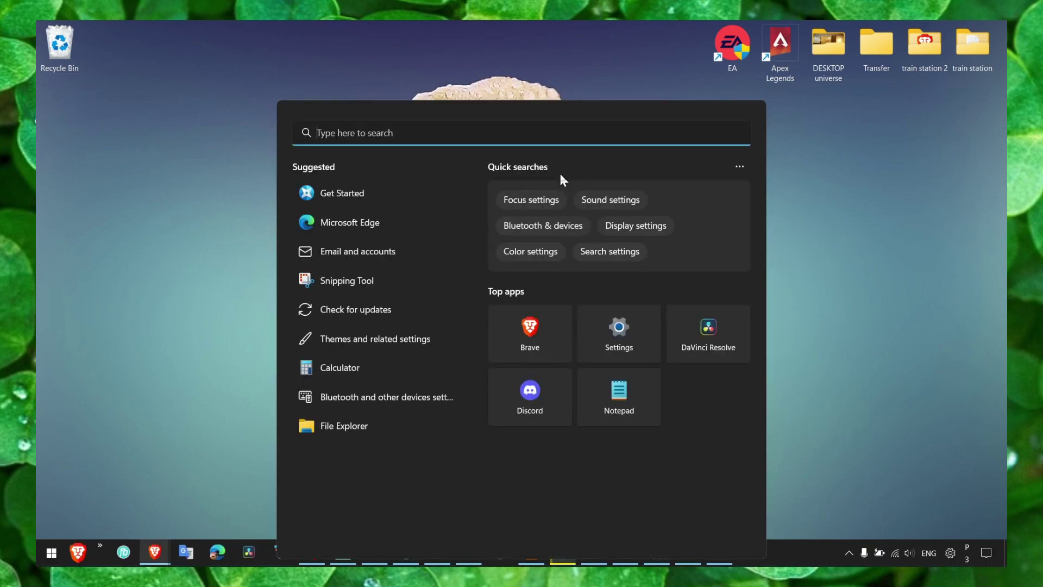
{"action": "type", "text": "windows"}
{"action": "key", "text": "Return"}
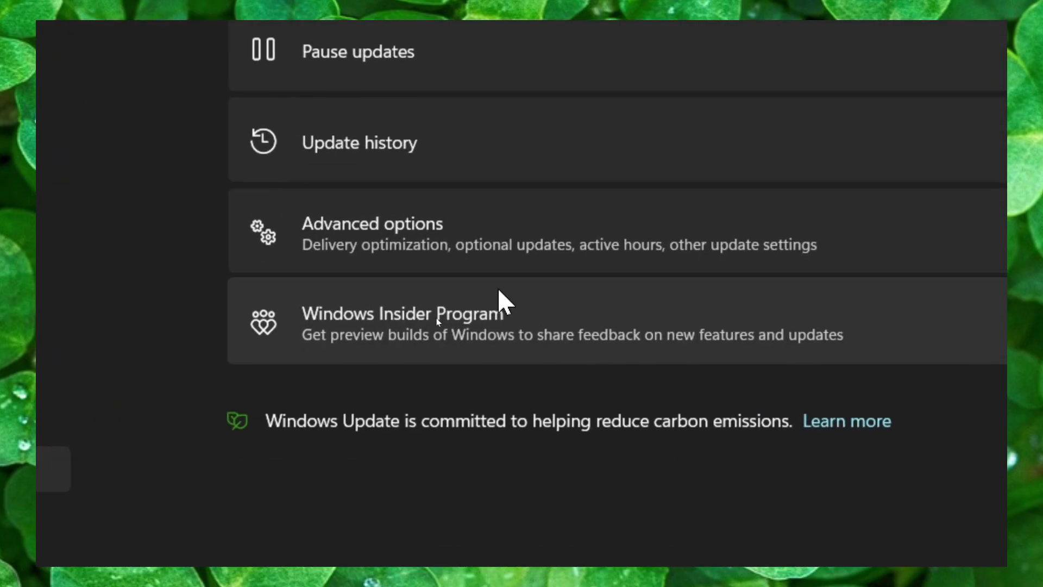
{"action": "left_click", "coordinate": [538, 282]}
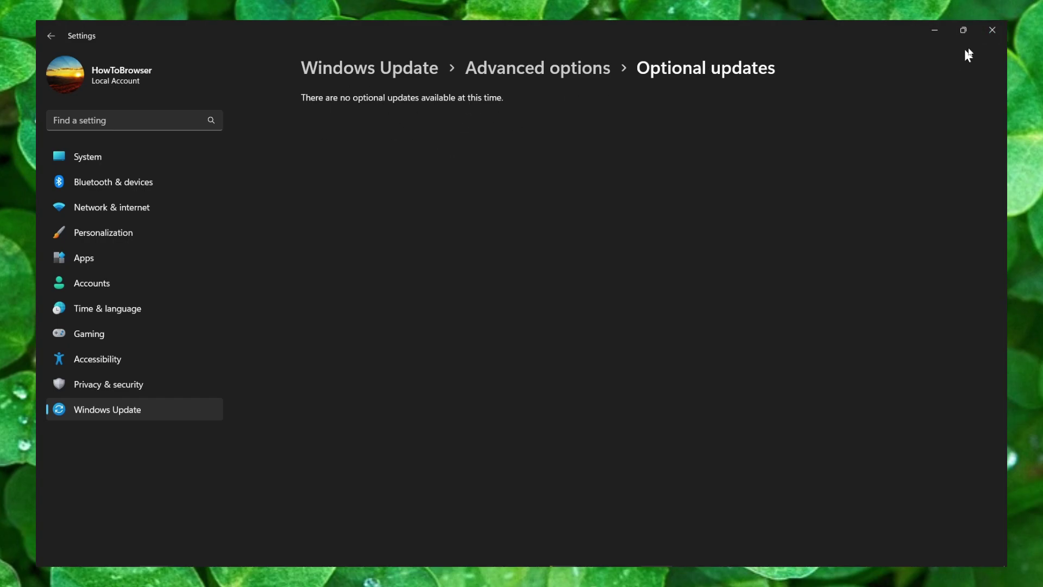
{"action": "left_click", "coordinate": [992, 30]}
- Open Device Manager via a 'dei' search and expand Display adapters to show the GPU
{"action": "key", "text": "super+s"}
{"action": "type", "text": "dei"}
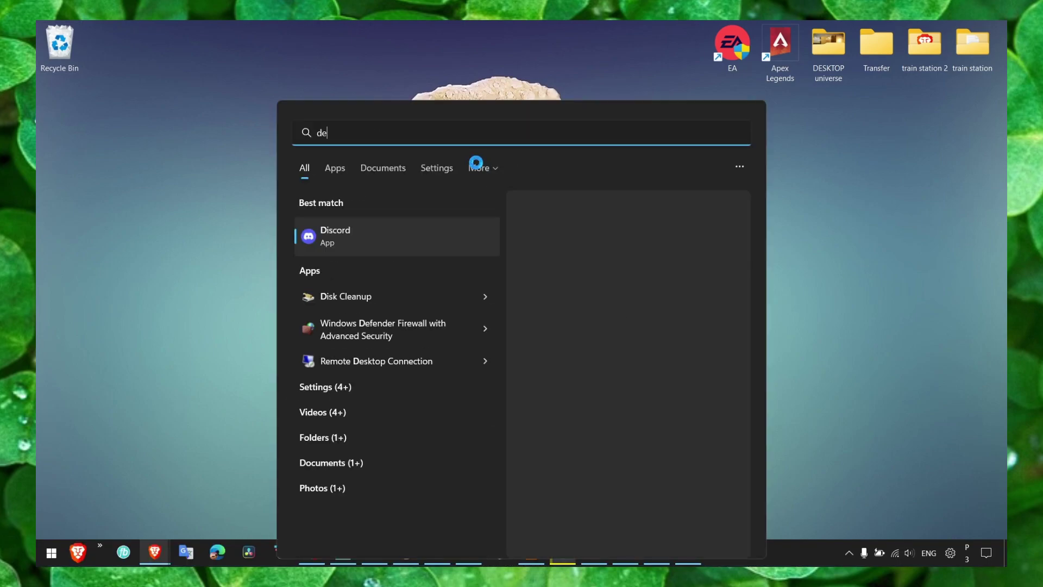
{"action": "left_click", "coordinate": [380, 250]}
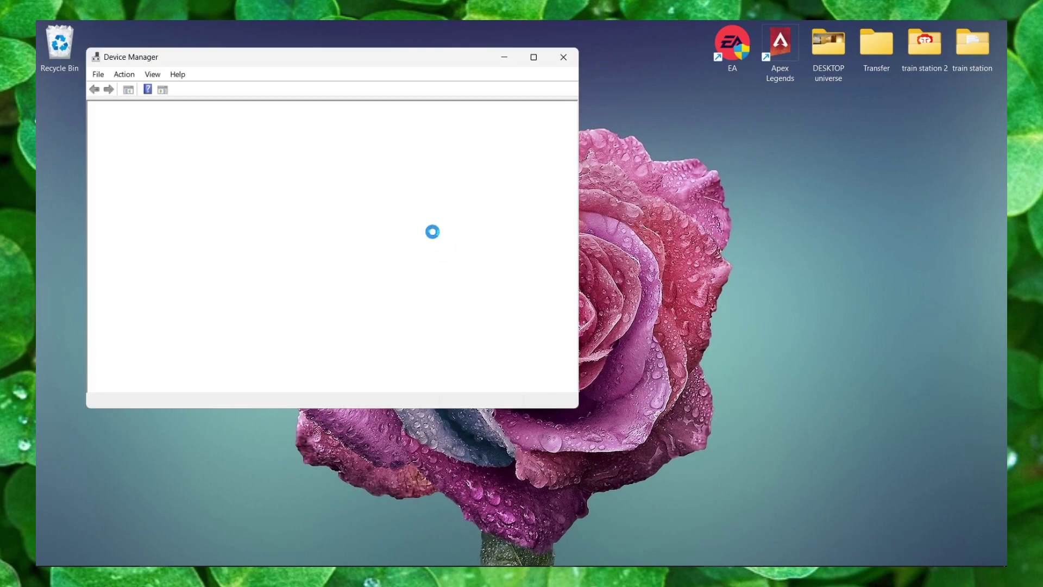
{"action": "left_click", "coordinate": [131, 164]}
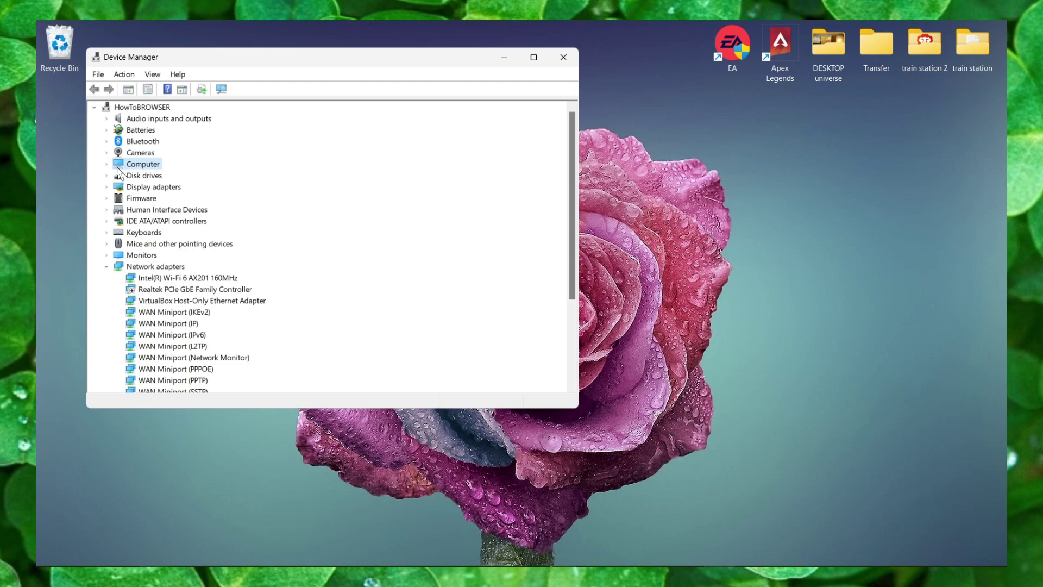
{"action": "left_click", "coordinate": [107, 198]}
{"action": "left_click", "coordinate": [118, 187]}
{"action": "left_click", "coordinate": [106, 187]}
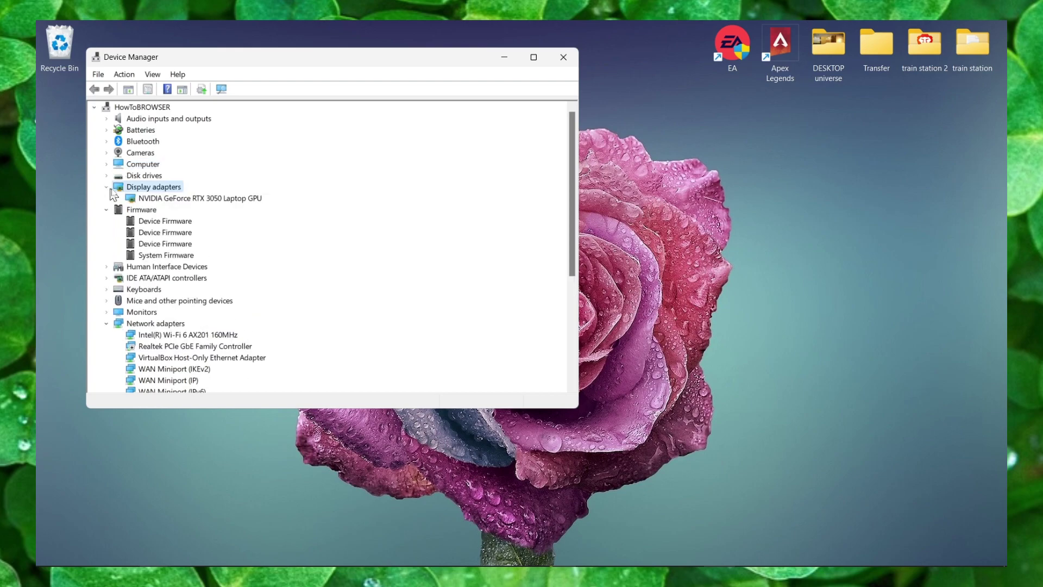
- Search automatically for an RTX 3050 Laptop GPU driver, confirm it is current, and close Device Manager
{"action": "right_click", "coordinate": [174, 199]}
{"action": "left_click", "coordinate": [193, 211]}
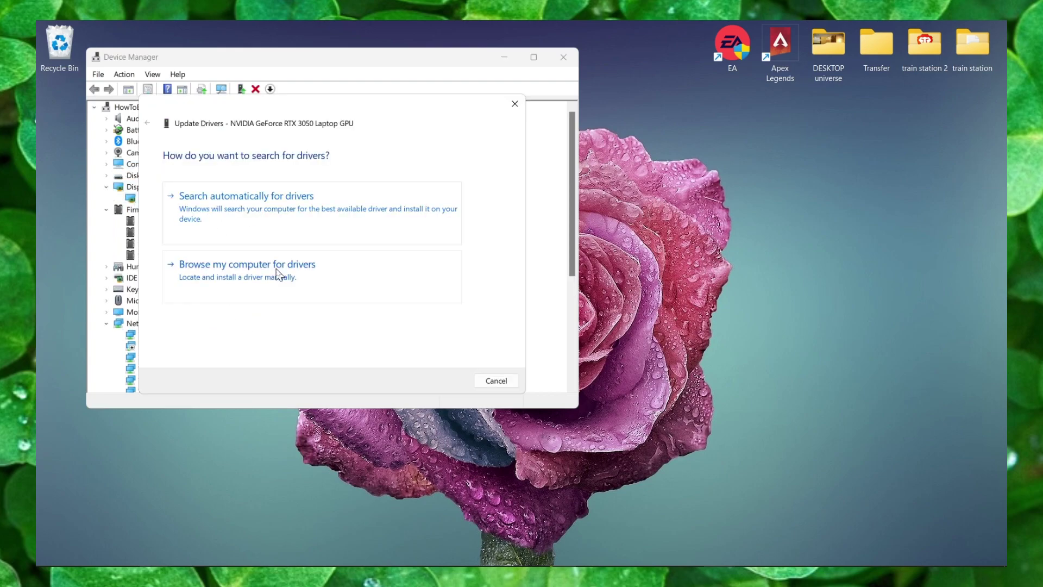
{"action": "left_click", "coordinate": [275, 211]}
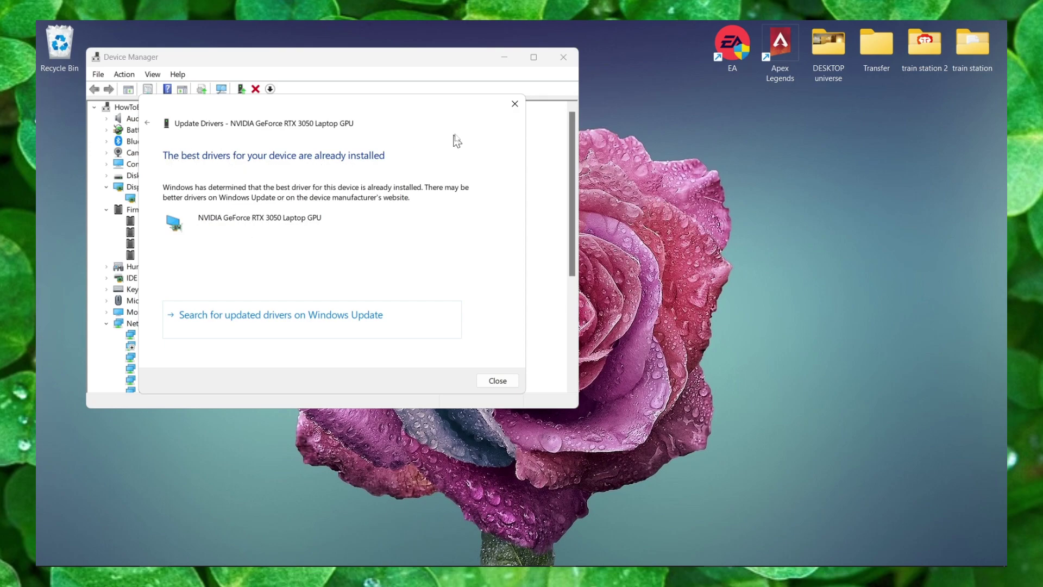
{"action": "left_click", "coordinate": [515, 104]}
{"action": "left_click", "coordinate": [559, 57]}
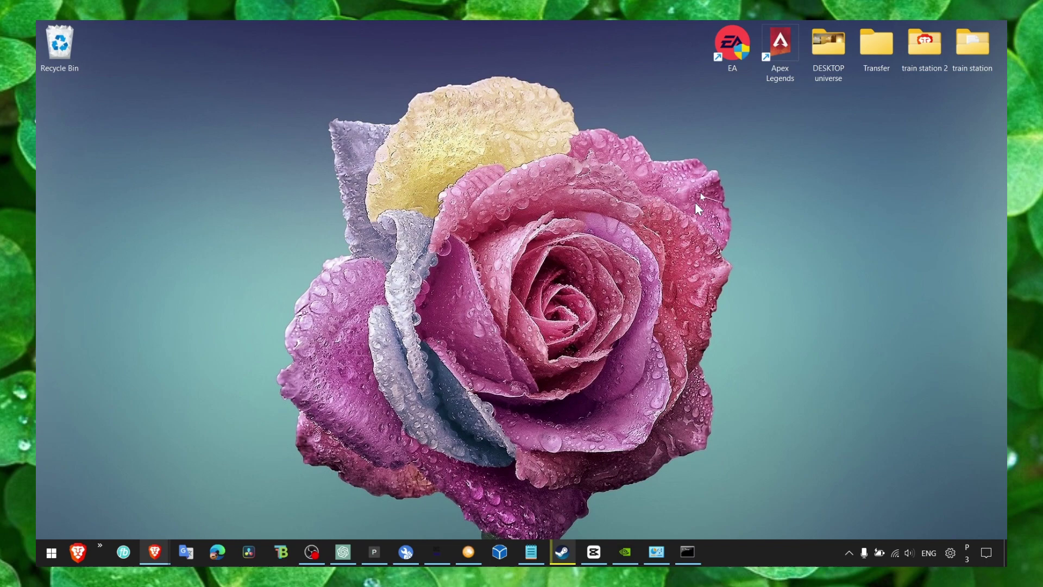
- Verify all 370 Battlefield 2042 game files in Steam and browse to its install folder
{"action": "left_click", "coordinate": [562, 552]}
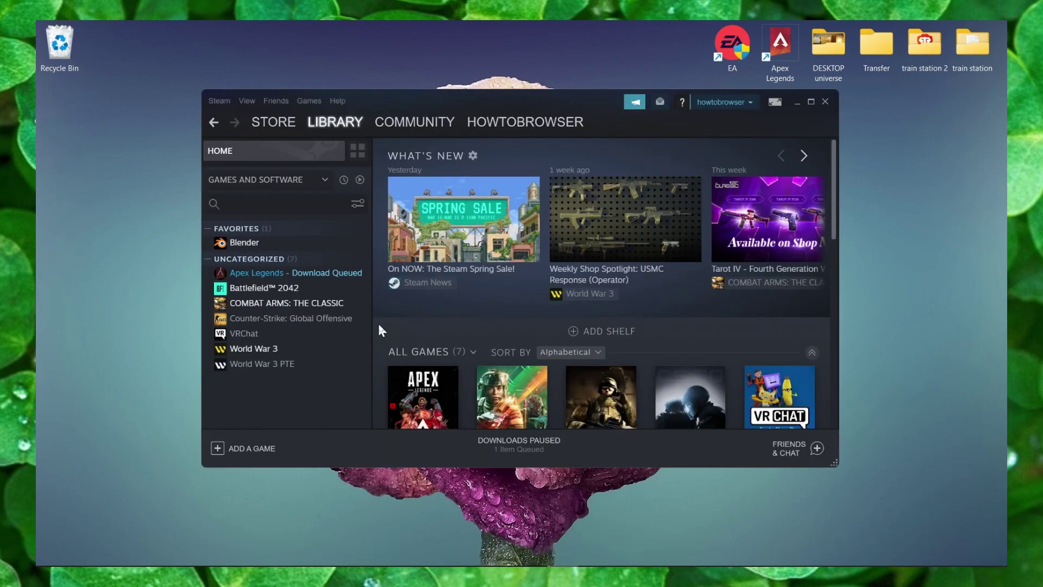
{"action": "right_click", "coordinate": [271, 289]}
{"action": "left_click", "coordinate": [300, 363]}
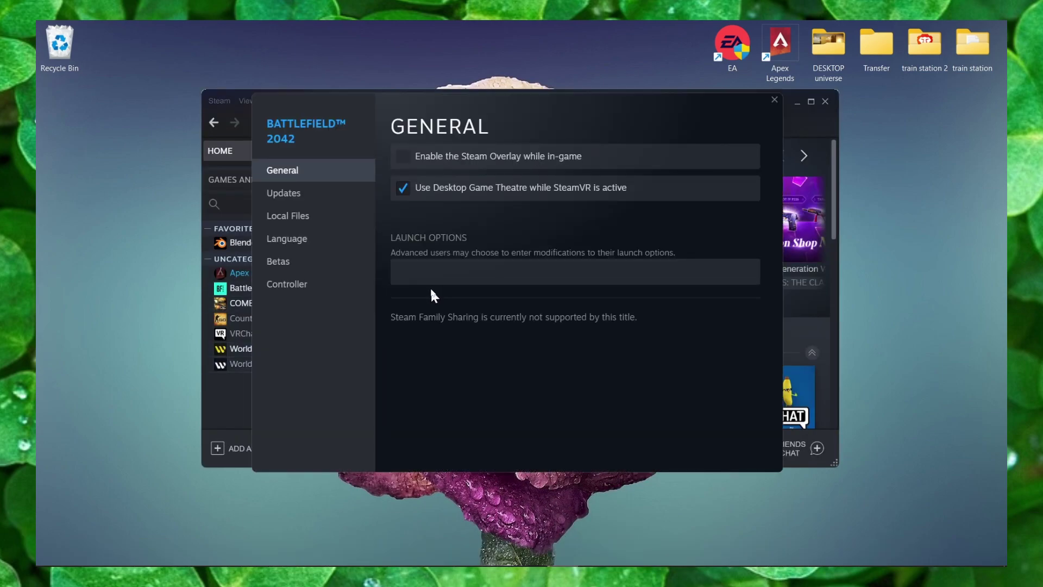
{"action": "left_click", "coordinate": [318, 219]}
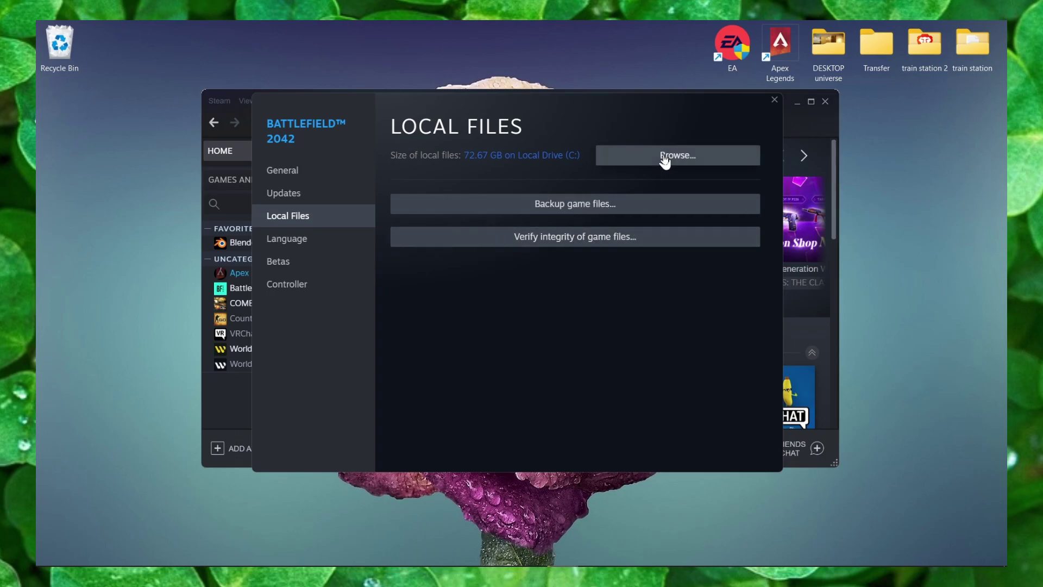
{"action": "left_click", "coordinate": [535, 236]}
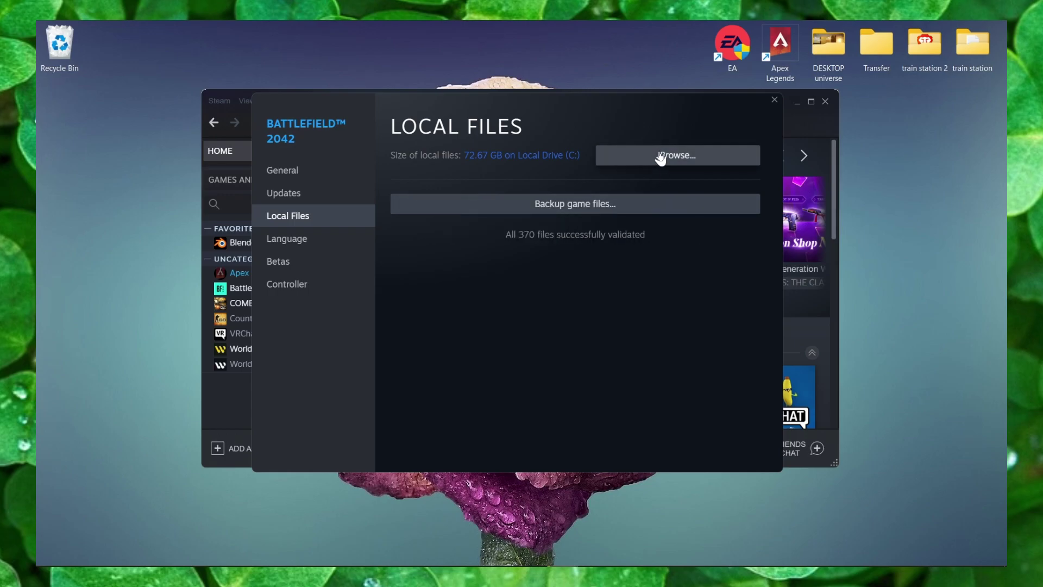
{"action": "left_click", "coordinate": [668, 156]}
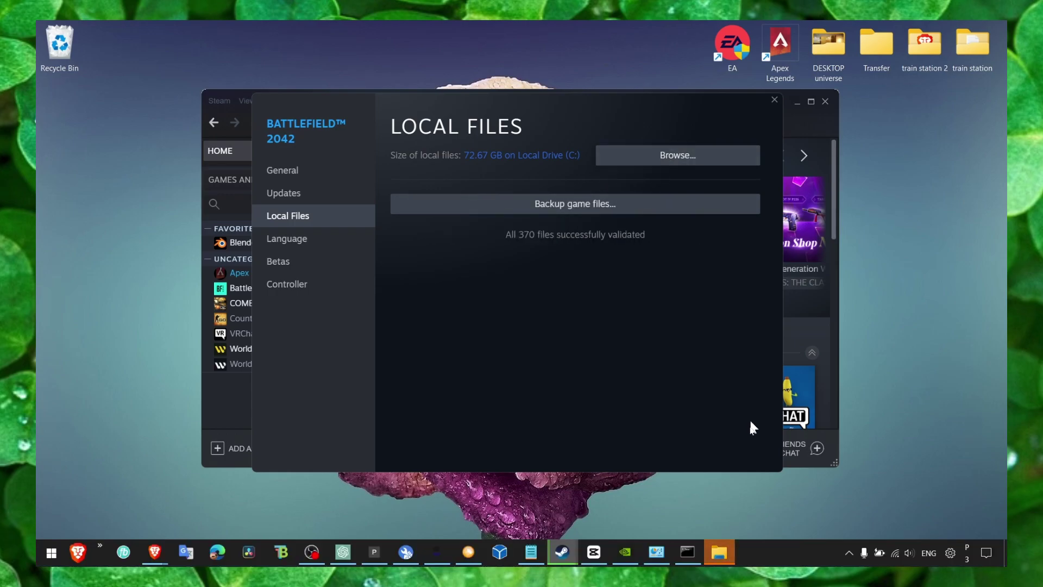
{"action": "left_click", "coordinate": [722, 555]}
{"action": "scroll", "coordinate": [465, 334], "scroll_direction": "down", "scroll_amount": 2}
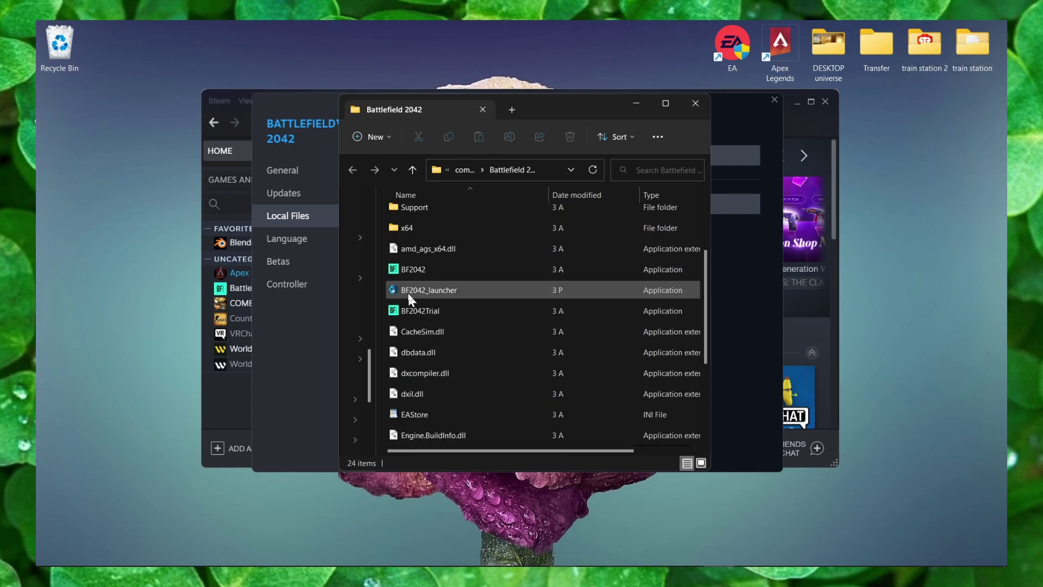
{"action": "left_click", "coordinate": [407, 272]}
{"action": "right_click", "coordinate": [406, 272]}
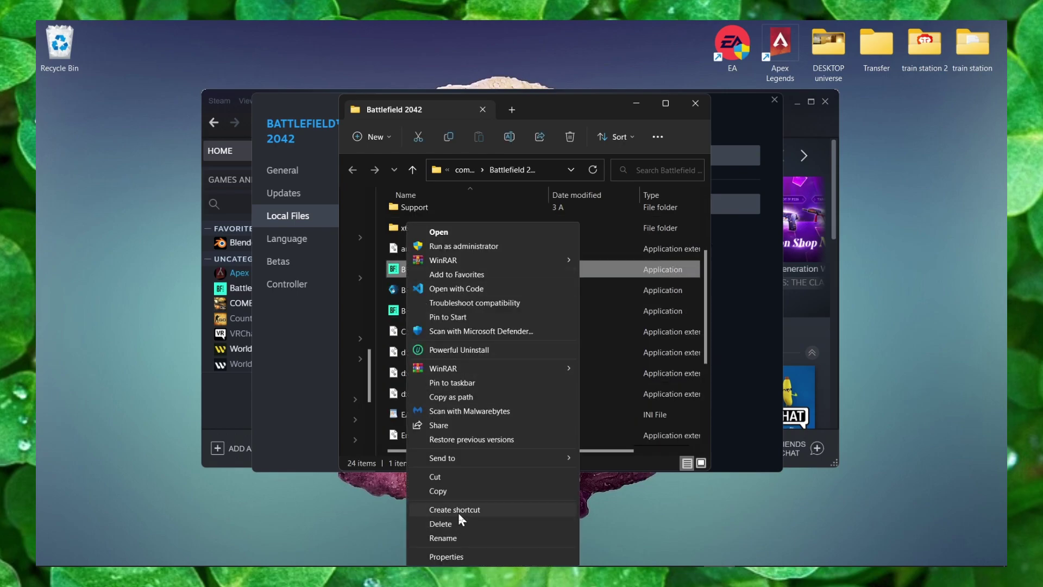
{"action": "left_click", "coordinate": [720, 520]}
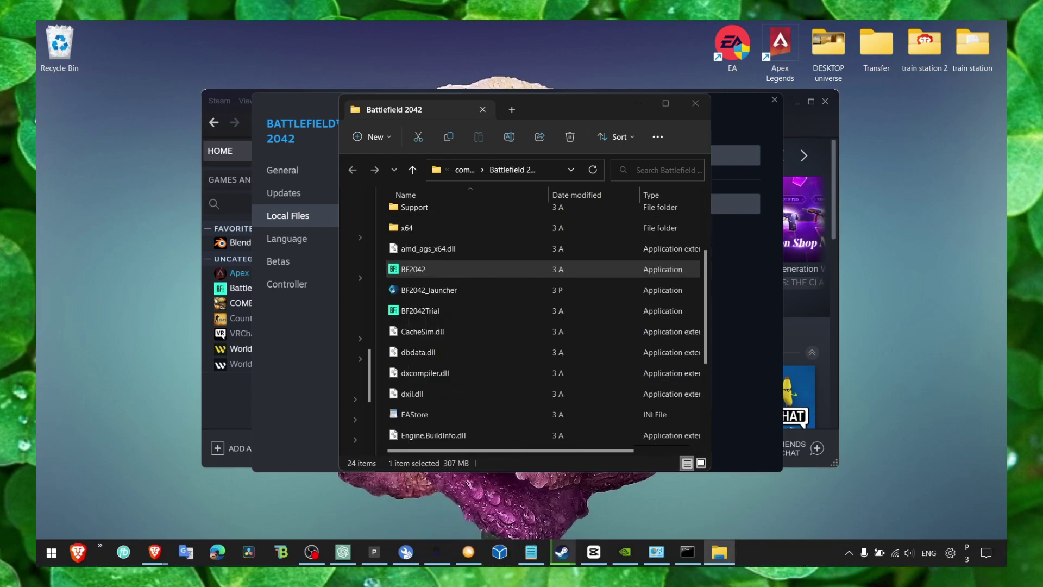
{"action": "left_click", "coordinate": [521, 551]}
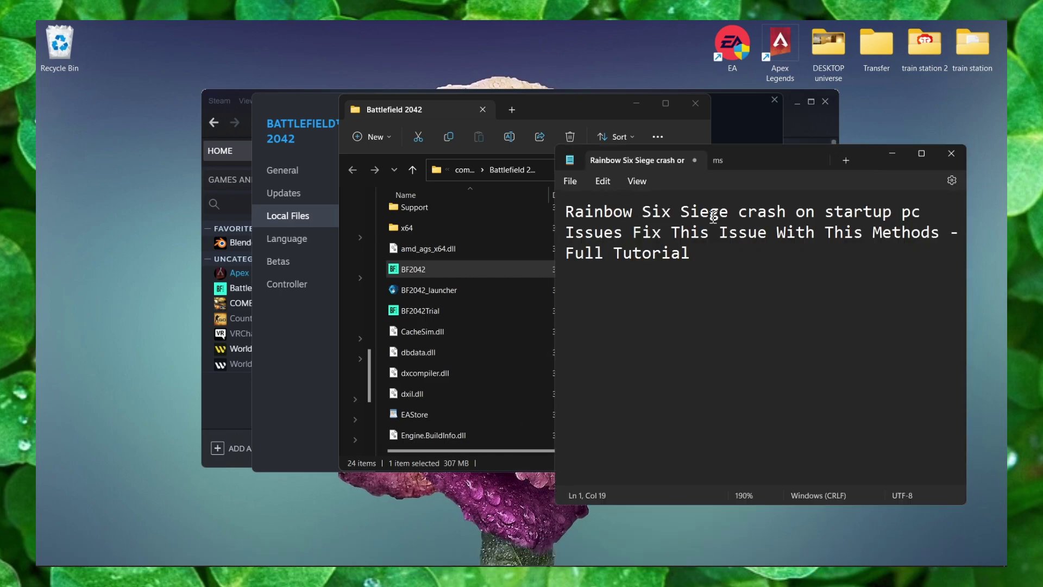
{"action": "left_click", "coordinate": [891, 153]}
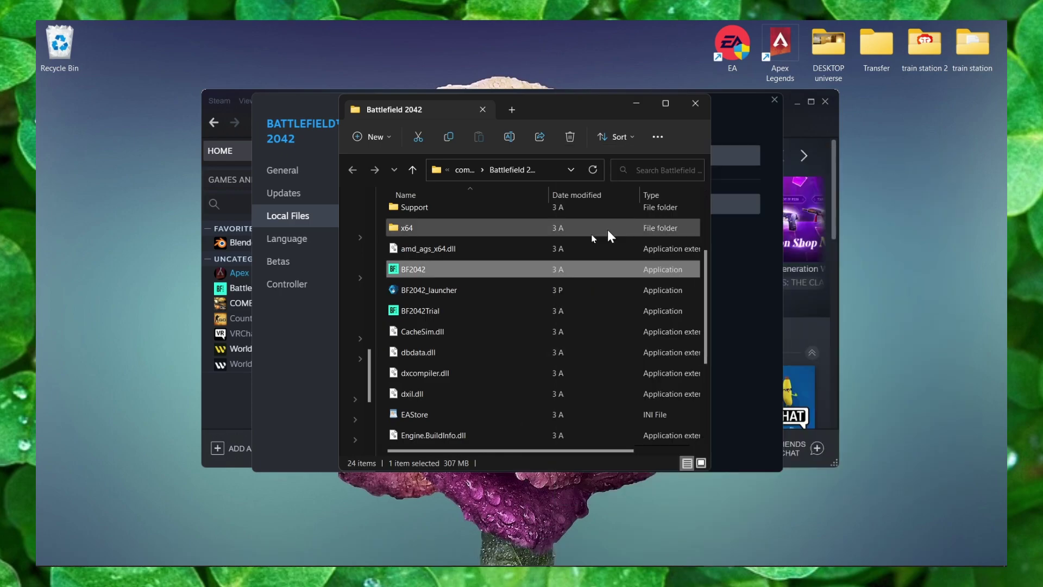
{"action": "right_click", "coordinate": [472, 266]}
- In BF2042's Compatibility properties, uncheck compatibility mode and Run as administrator
{"action": "left_click", "coordinate": [527, 552]}
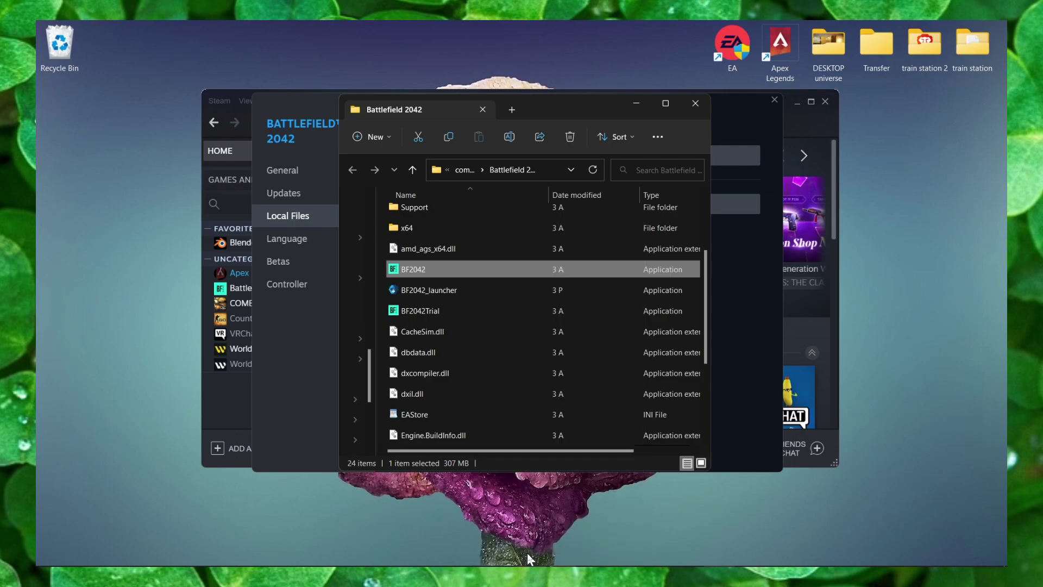
{"action": "left_click_drag", "start_coordinate": [621, 222], "coordinate": [588, 190]}
{"action": "left_click", "coordinate": [565, 217]}
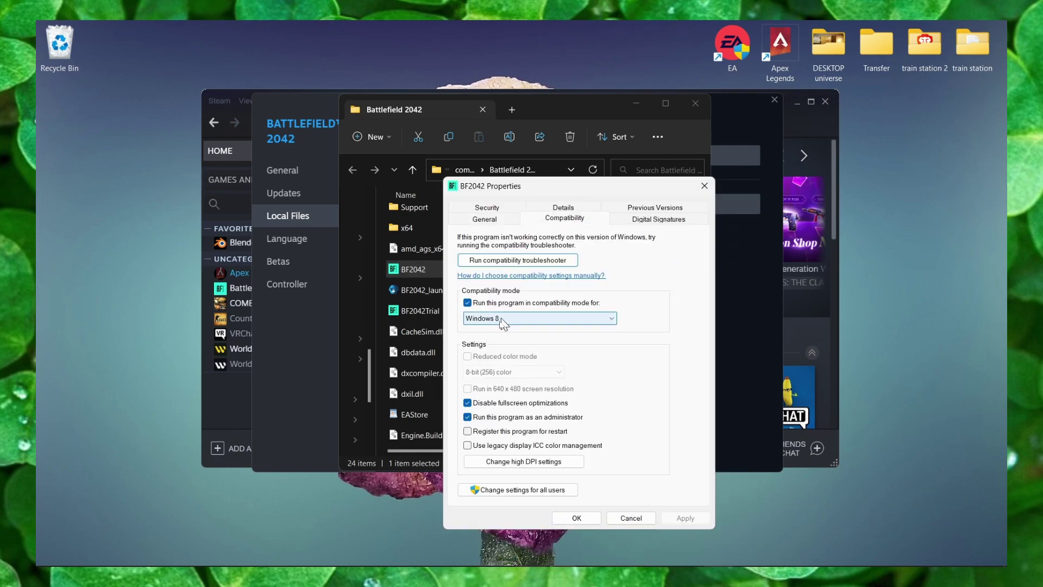
{"action": "left_click", "coordinate": [467, 303]}
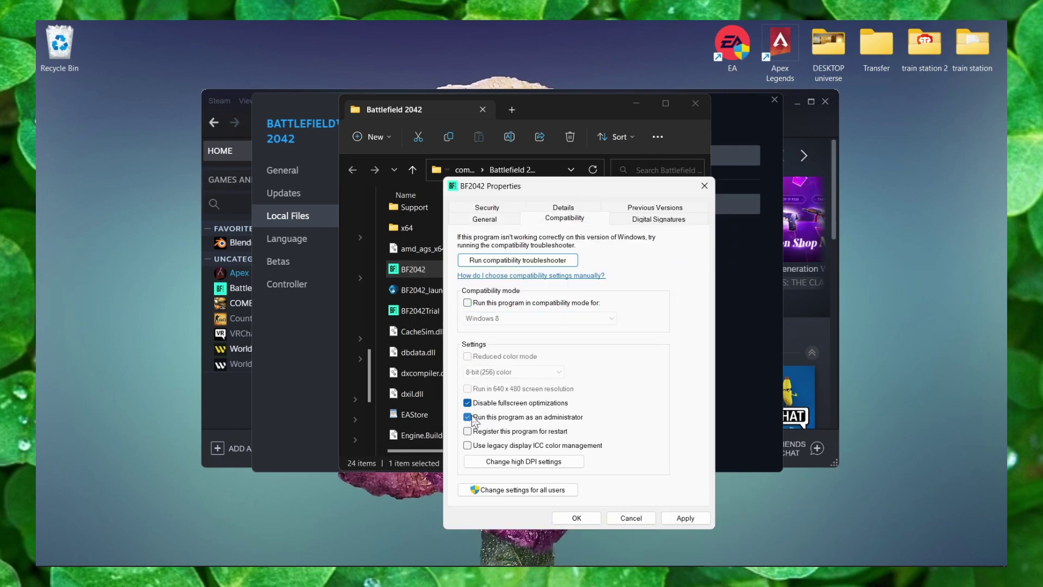
{"action": "left_click", "coordinate": [468, 417]}
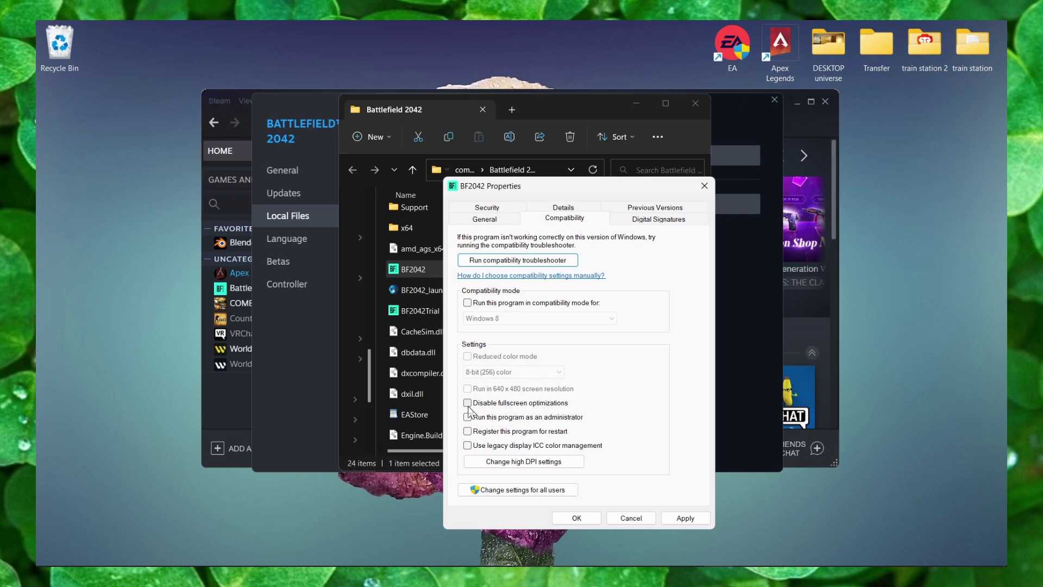
- Override high DPI scaling with Application as the handler, and apply the changes
{"action": "left_click", "coordinate": [515, 462]}
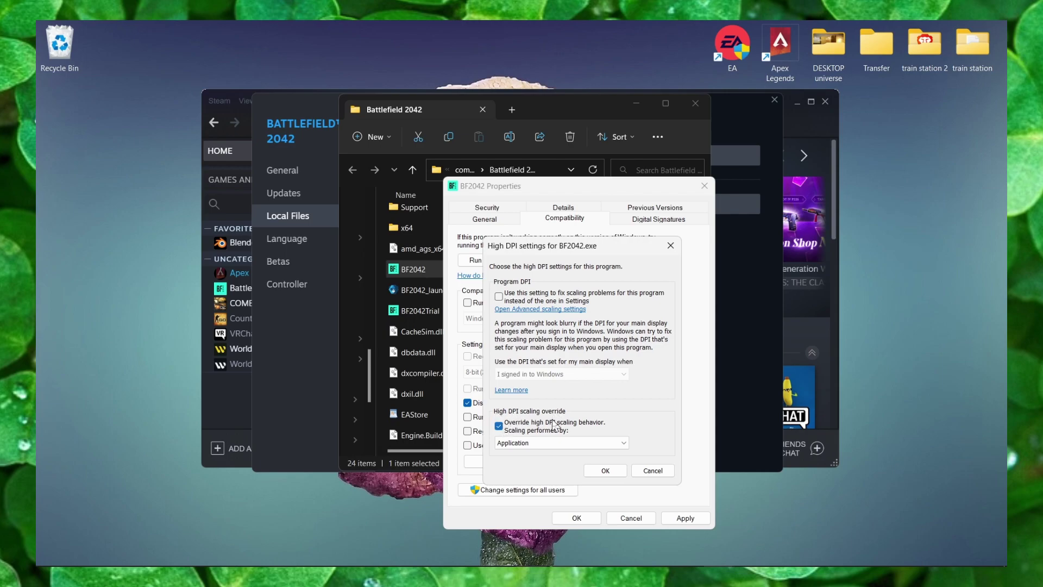
{"action": "left_click", "coordinate": [545, 442]}
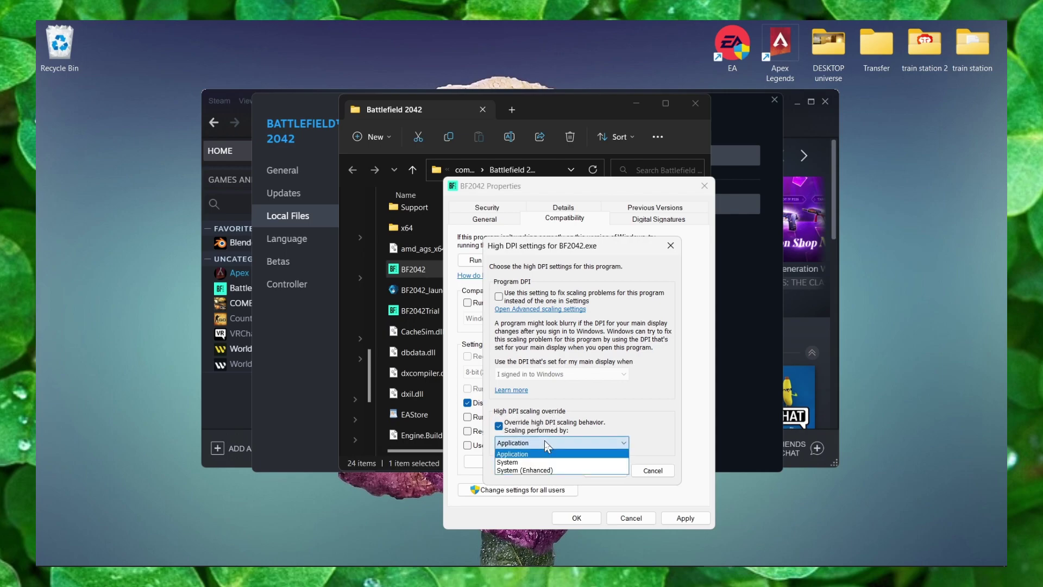
{"action": "left_click", "coordinate": [547, 454]}
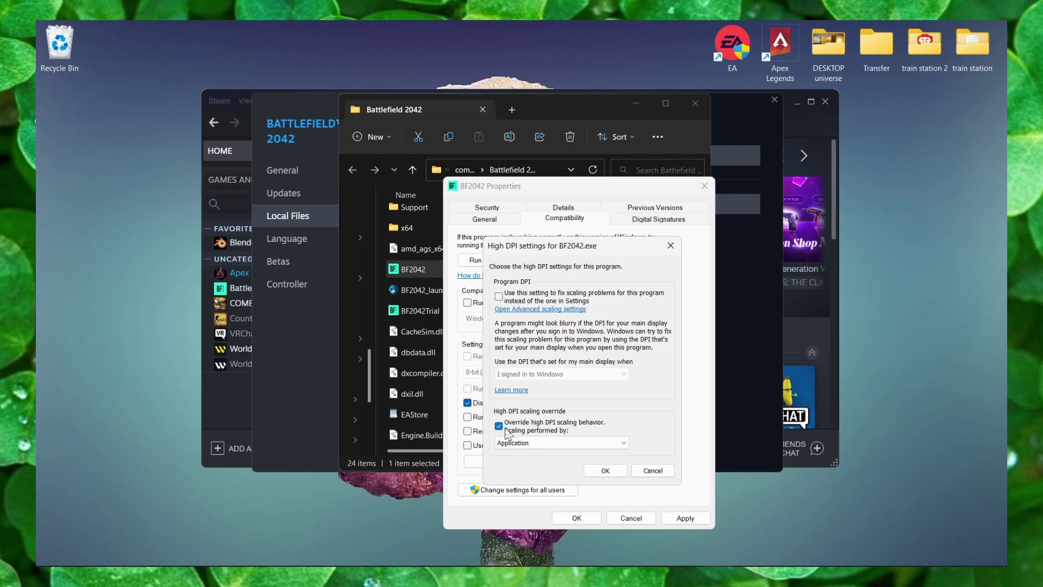
{"action": "left_click", "coordinate": [594, 469]}
{"action": "left_click", "coordinate": [692, 519]}
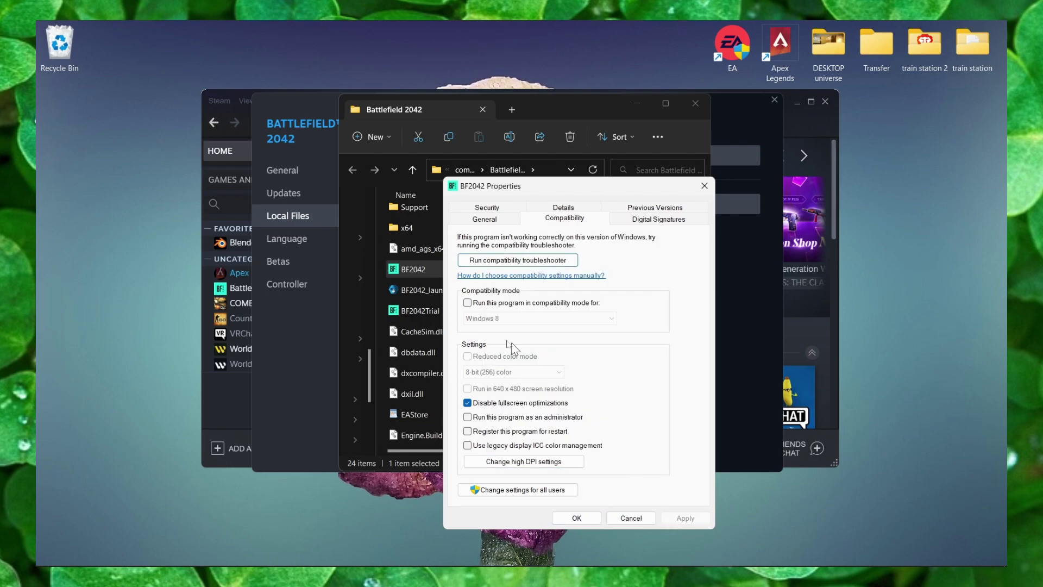
- Enable Windows 8 compatibility mode and Run as administrator for BF2042, and confirm with OK
{"action": "left_click", "coordinate": [467, 302]}
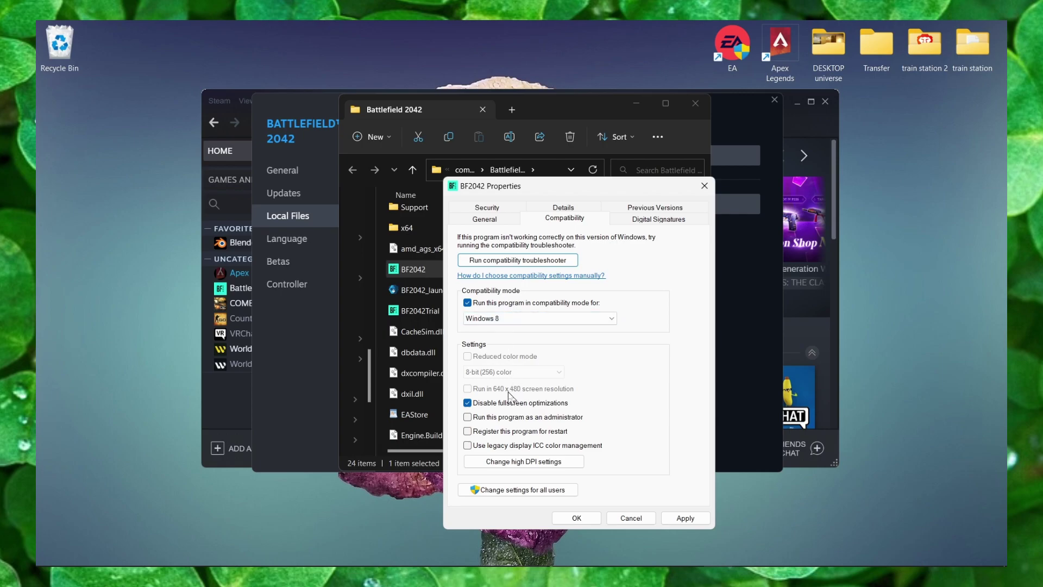
{"action": "left_click", "coordinate": [501, 418]}
{"action": "left_click", "coordinate": [575, 518]}
- Close the game folder, Steam's local files properties and Steam
{"action": "left_click", "coordinate": [693, 103]}
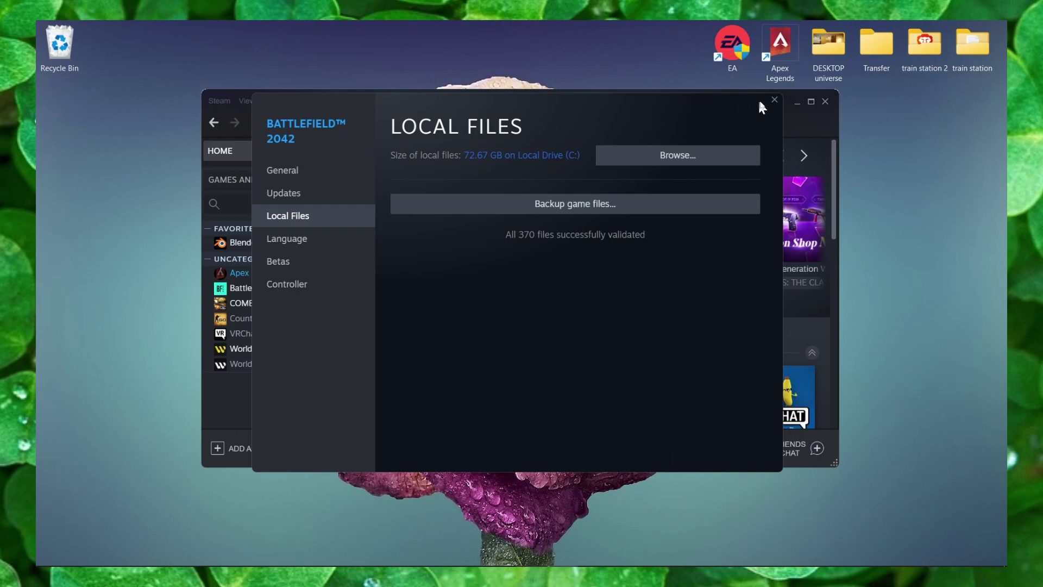
{"action": "left_click", "coordinate": [774, 100]}
{"action": "left_click", "coordinate": [778, 101]}
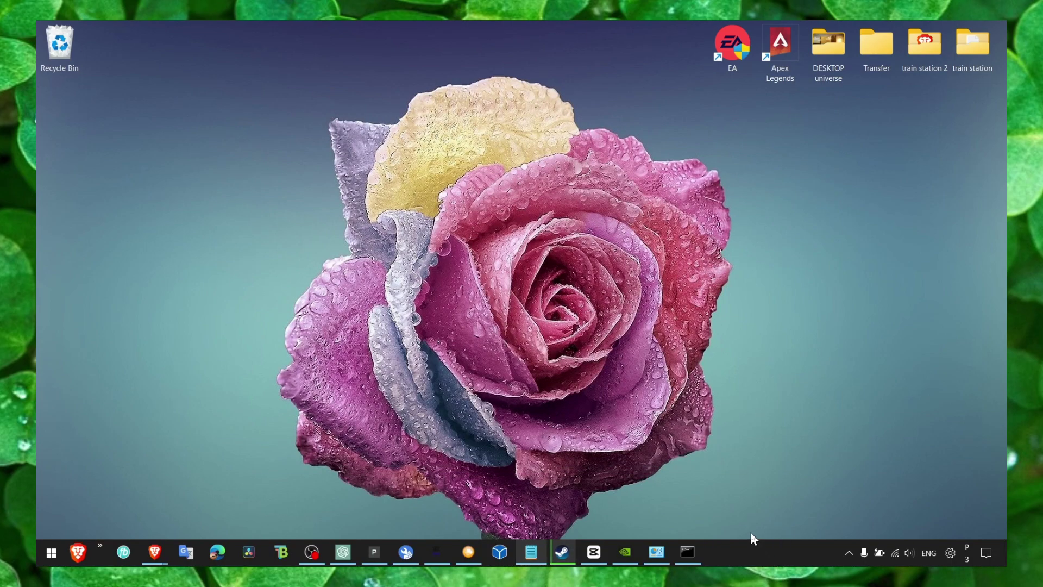
- Check that Game Mode and Xbox Game Bar are both off
{"action": "key", "text": "super+s"}
{"action": "type", "text": "game mode"}
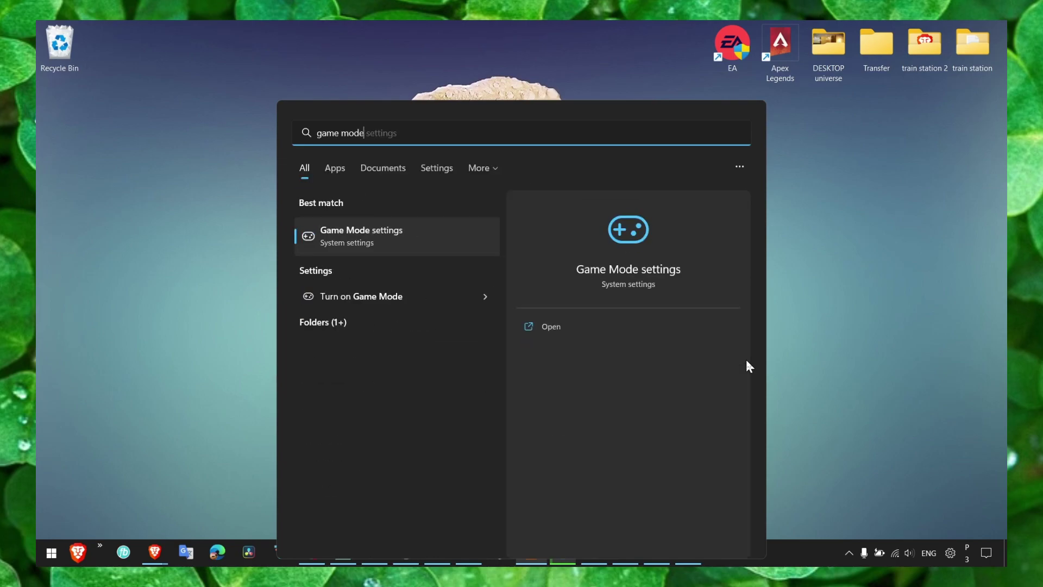
{"action": "key", "text": "Return"}
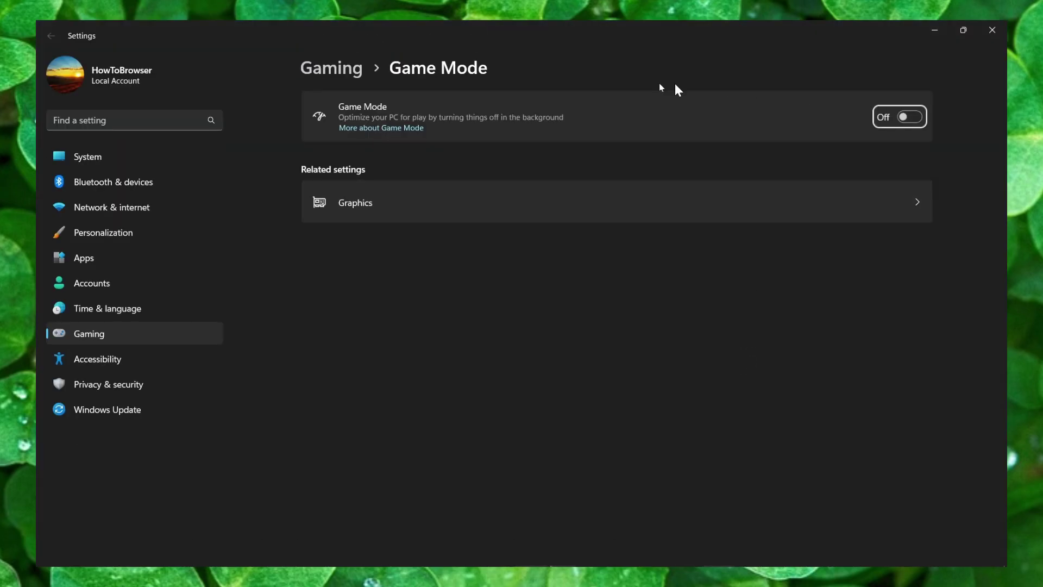
{"action": "left_click", "coordinate": [361, 71]}
{"action": "left_click", "coordinate": [749, 115]}
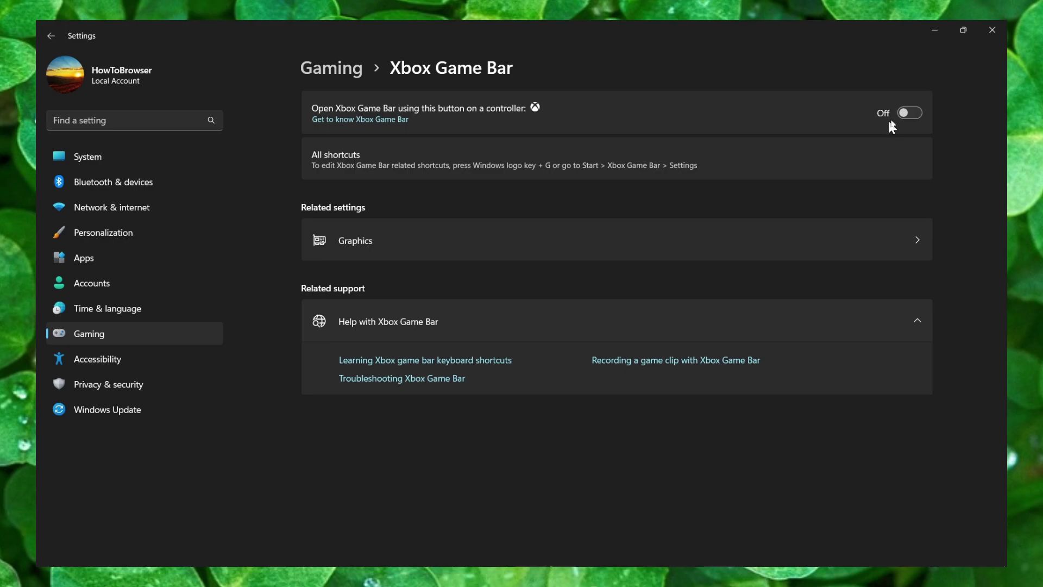
- Set Battlefield 2042's graphics preference to High performance, save, and close Settings
{"action": "left_click", "coordinate": [367, 232]}
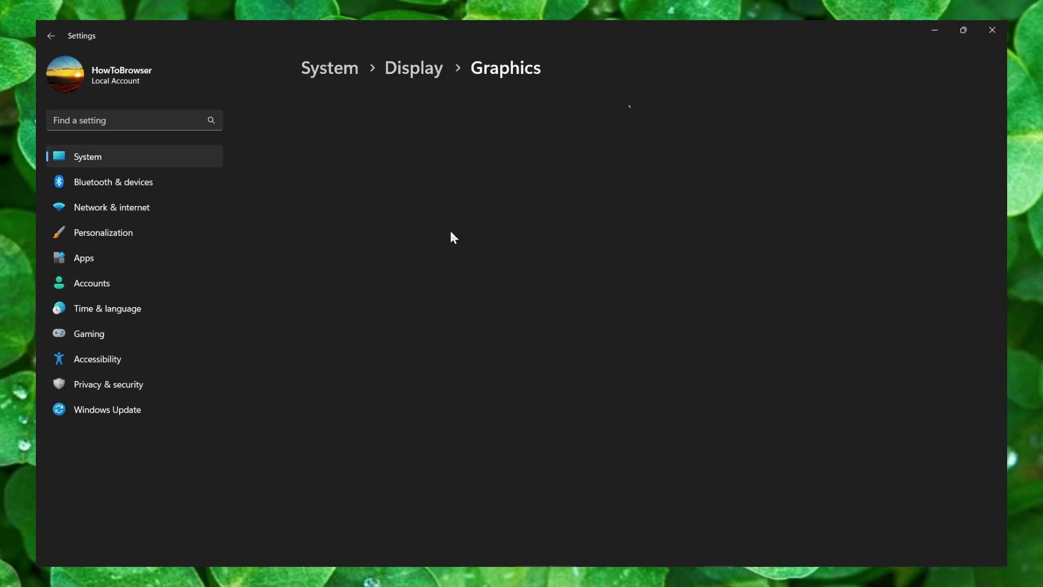
{"action": "left_click", "coordinate": [408, 417]}
{"action": "left_click", "coordinate": [415, 389]}
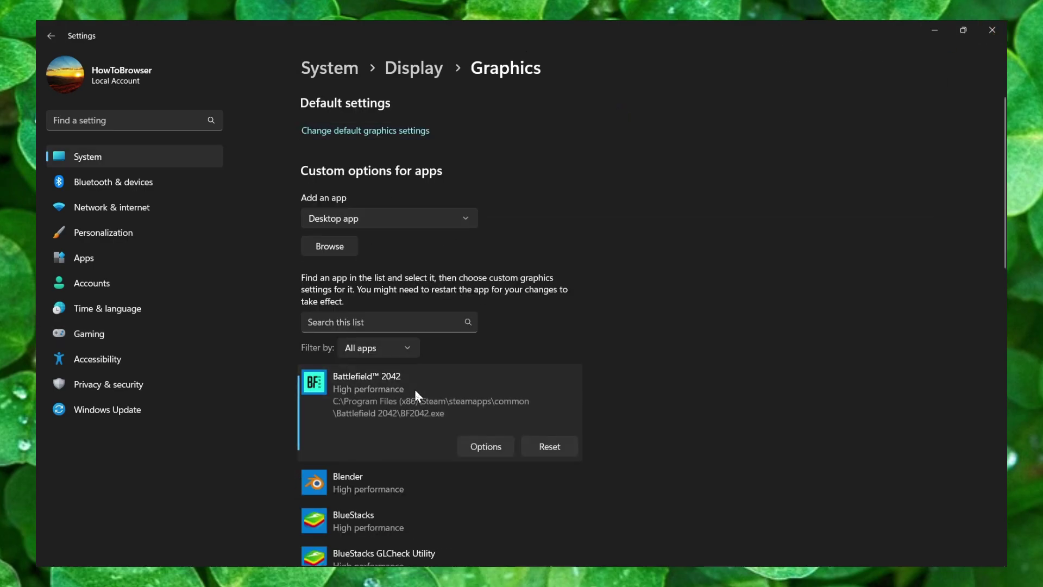
{"action": "scroll", "coordinate": [481, 342], "scroll_direction": "down", "scroll_amount": 3}
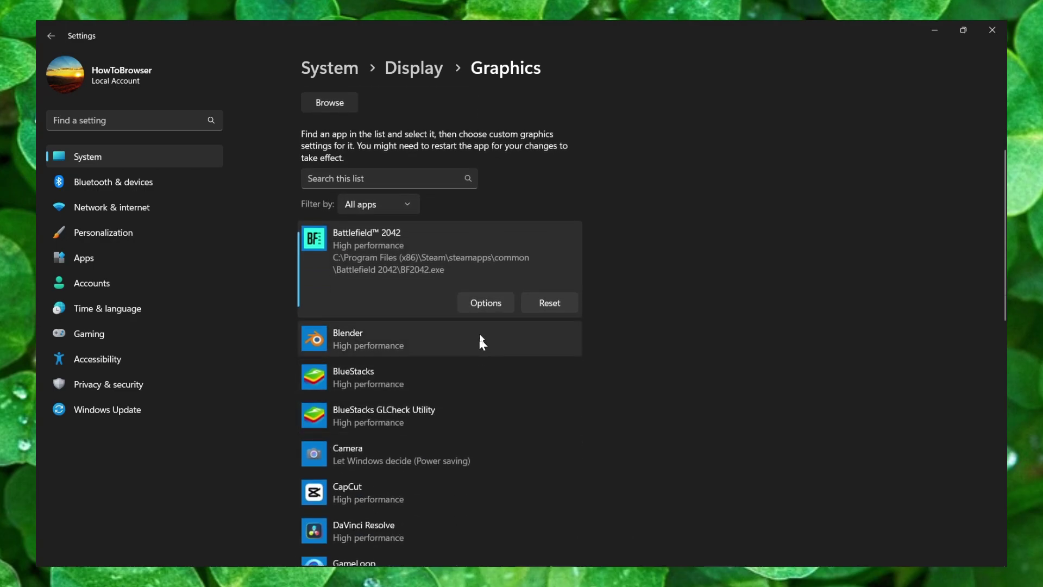
{"action": "left_click", "coordinate": [508, 307]}
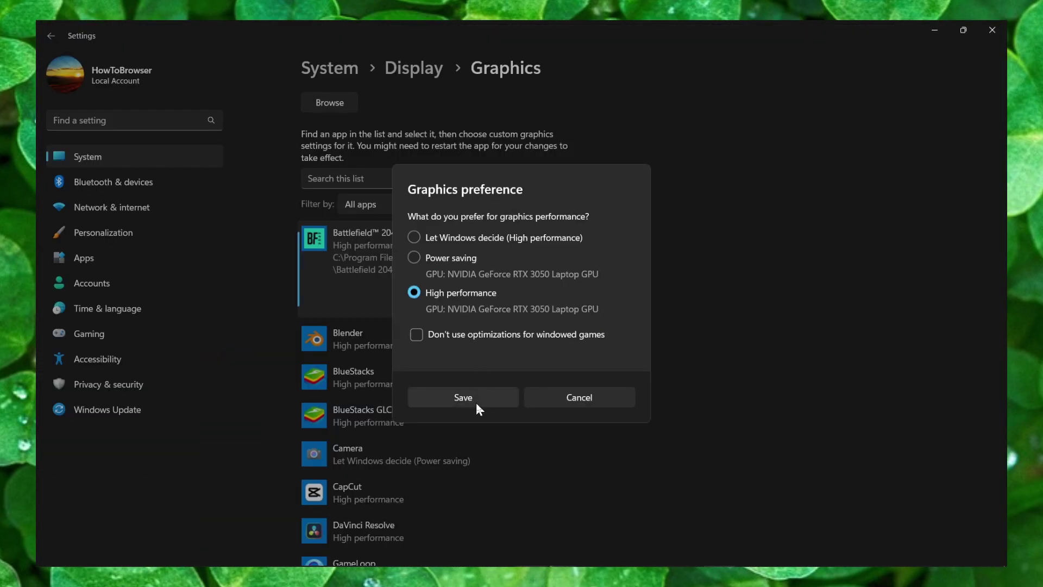
{"action": "left_click", "coordinate": [476, 403]}
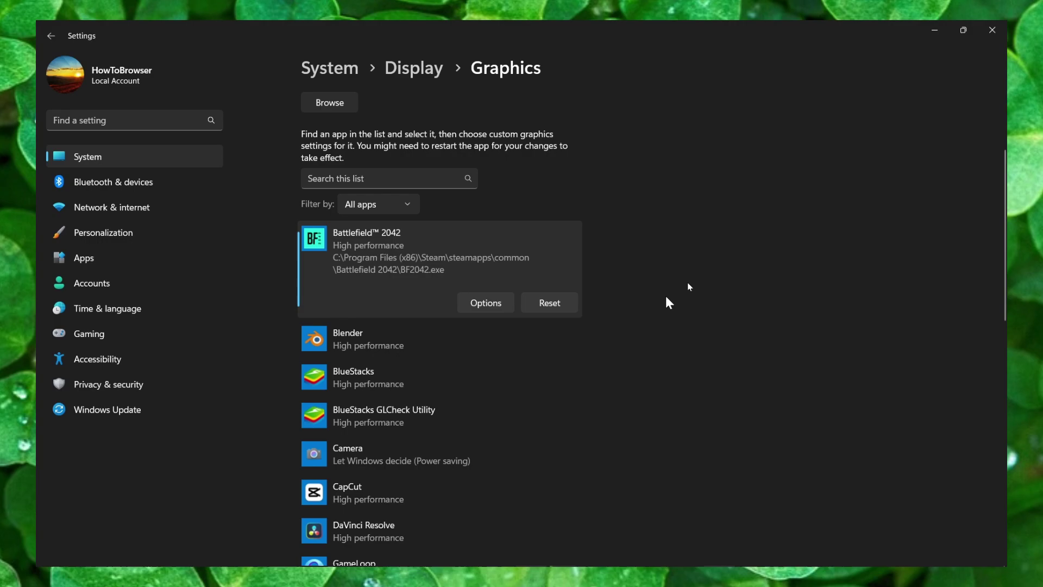
{"action": "left_click", "coordinate": [992, 30]}
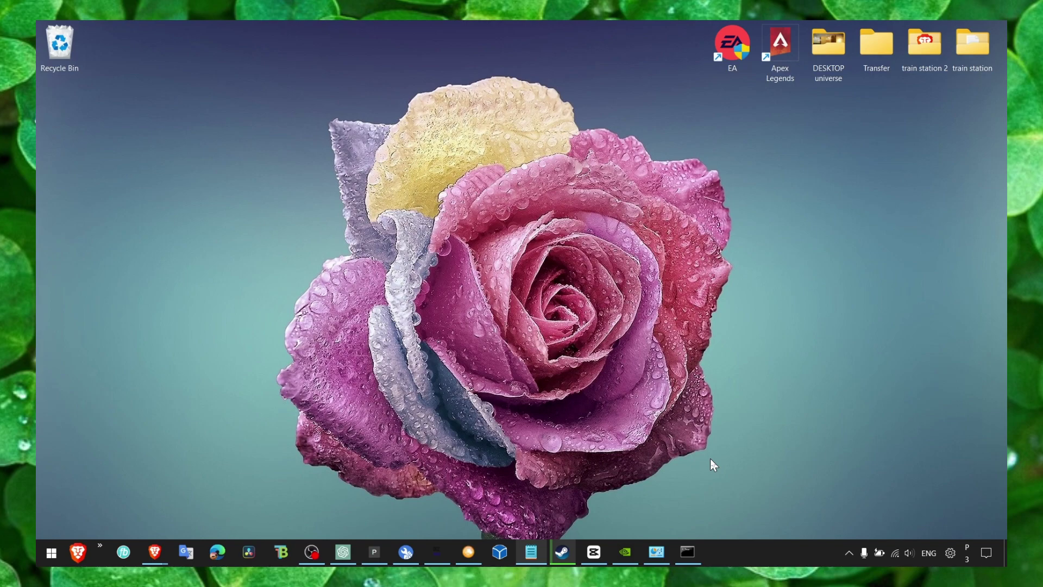
- Open Settings from a 'sett' search and go to Accessibility > Visual effects
{"action": "key", "text": "super+s"}
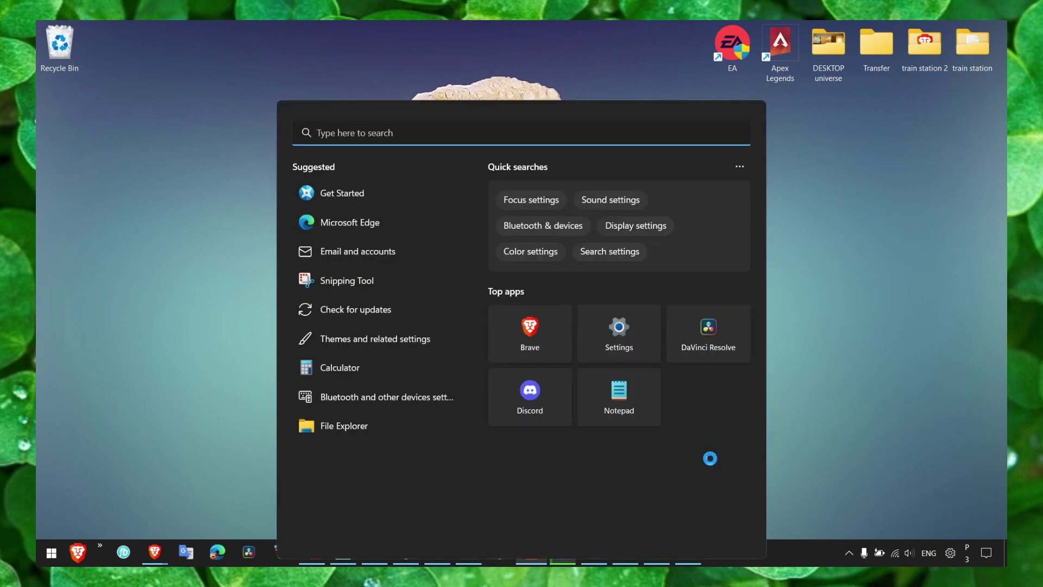
{"action": "type", "text": "sett"}
{"action": "left_click", "coordinate": [859, 353]}
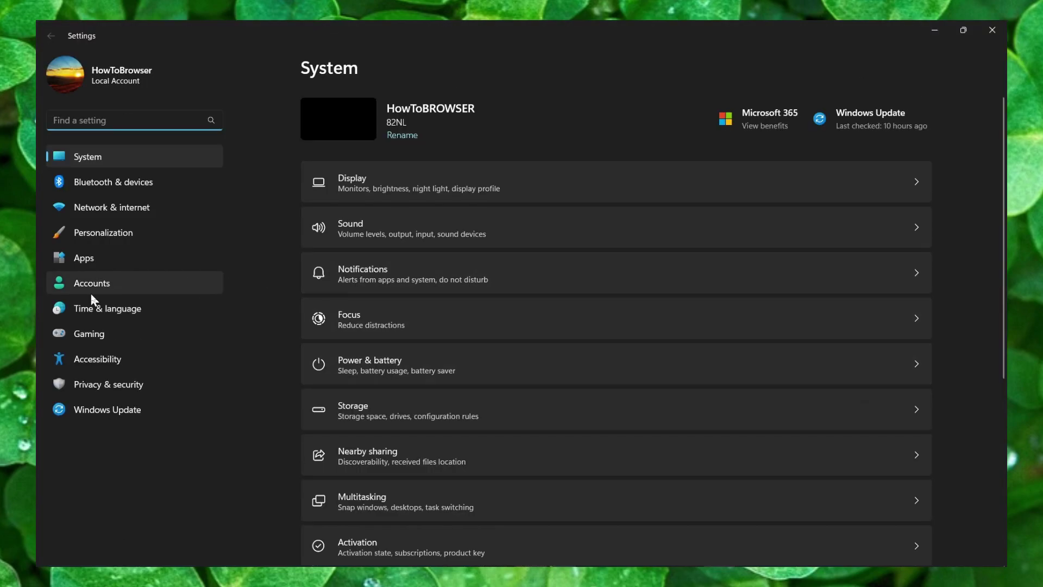
{"action": "left_click", "coordinate": [91, 358]}
{"action": "left_click", "coordinate": [455, 183]}
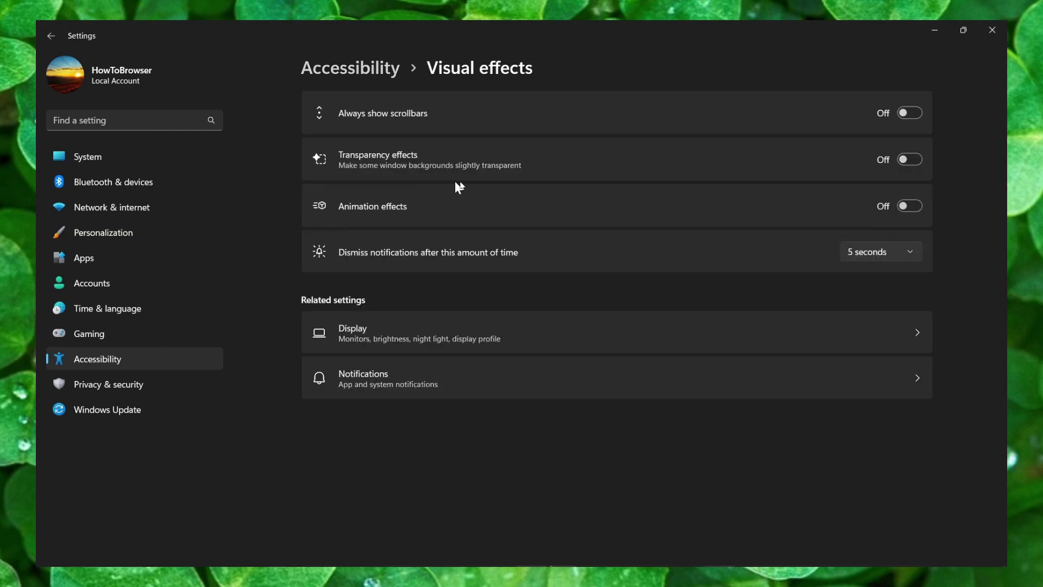
- Switch both Transparency effects and Animation effects to Off
{"action": "left_click", "coordinate": [908, 159]}
{"action": "left_click", "coordinate": [907, 205]}
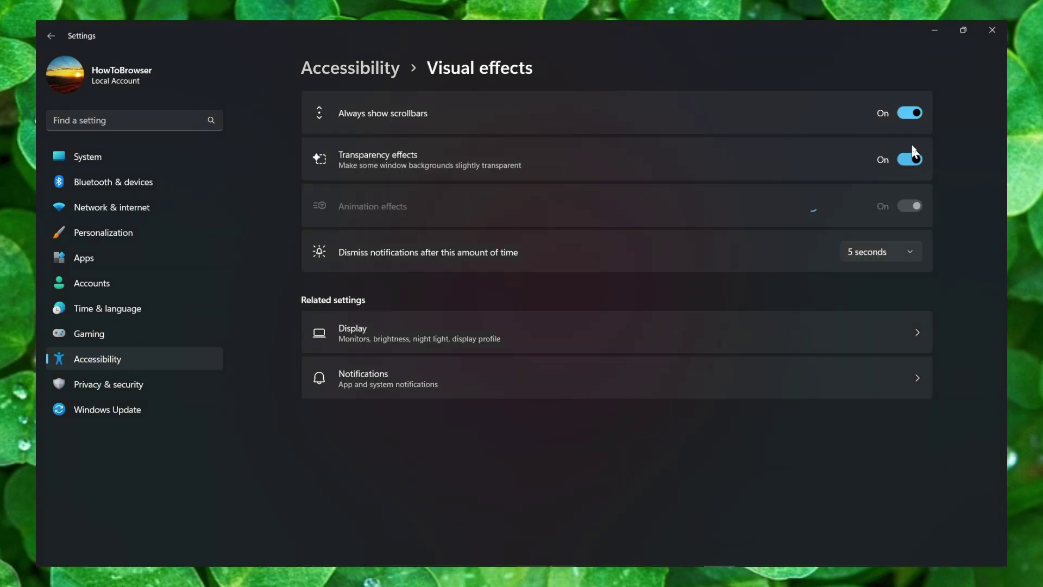
{"action": "left_click", "coordinate": [907, 162]}
{"action": "left_click", "coordinate": [907, 162]}
{"action": "left_click", "coordinate": [907, 161]}
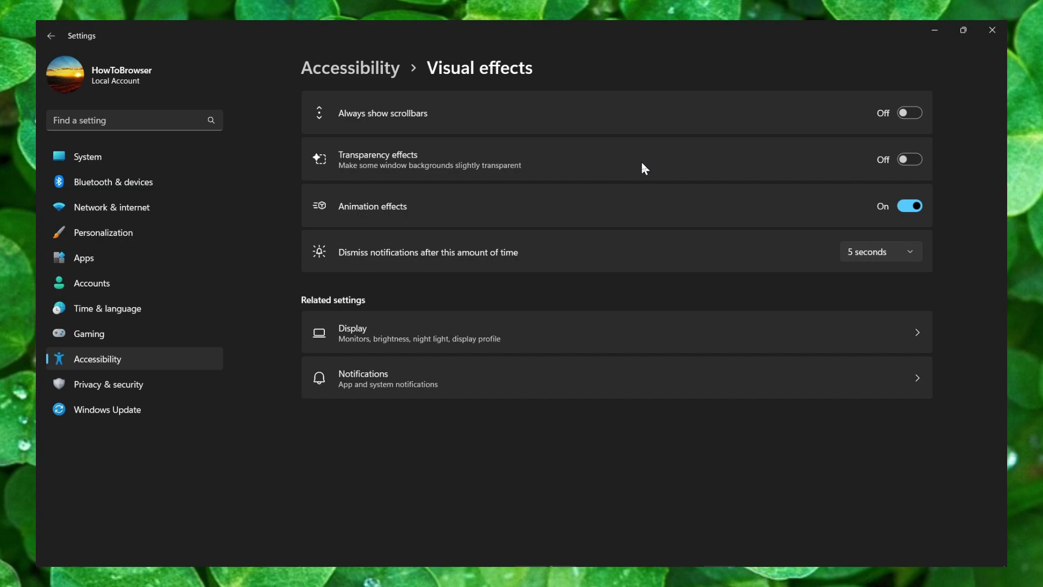
{"action": "left_click", "coordinate": [909, 206]}
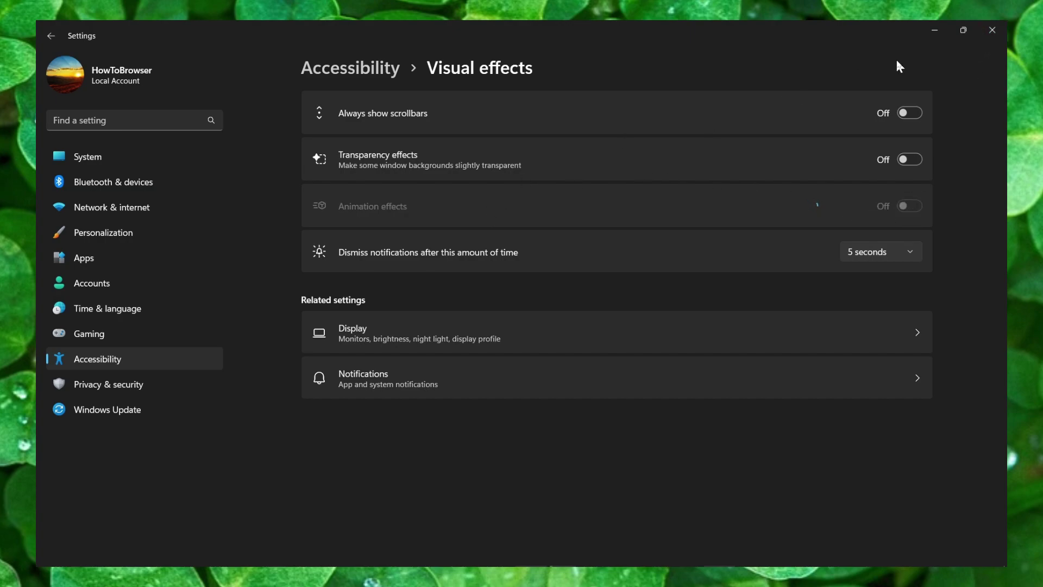
- Close the Settings window, leaving the rose-wallpaper desktop and taskbar visible
{"action": "left_click", "coordinate": [991, 30]}
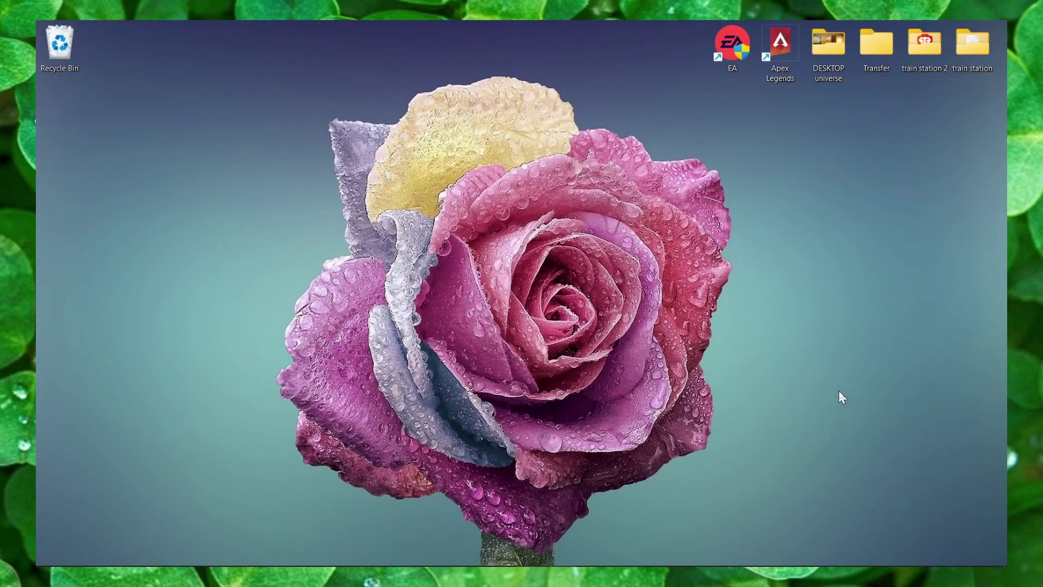
{"action": "mouse_move", "coordinate": [768, 565]}
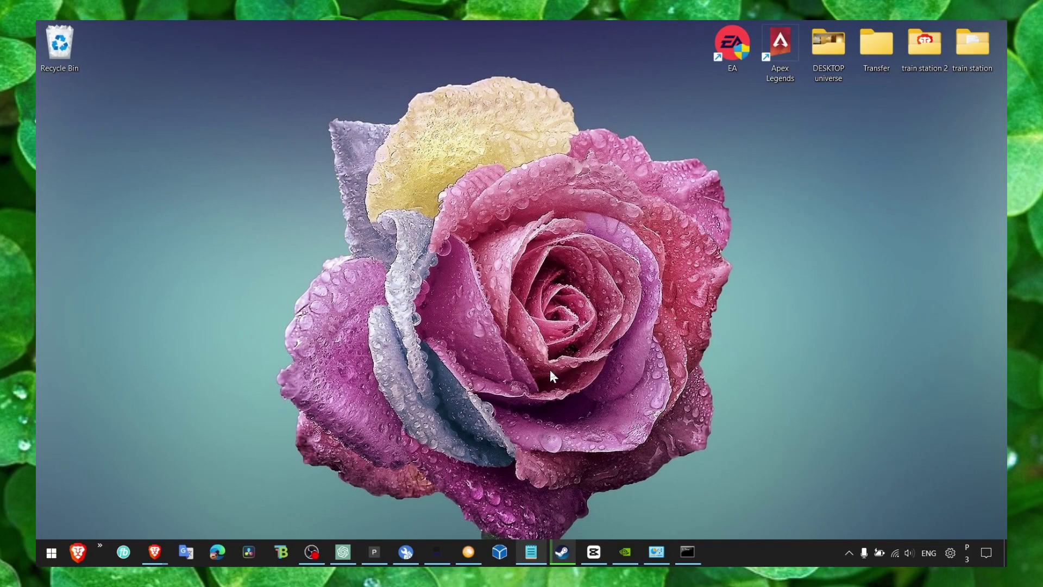